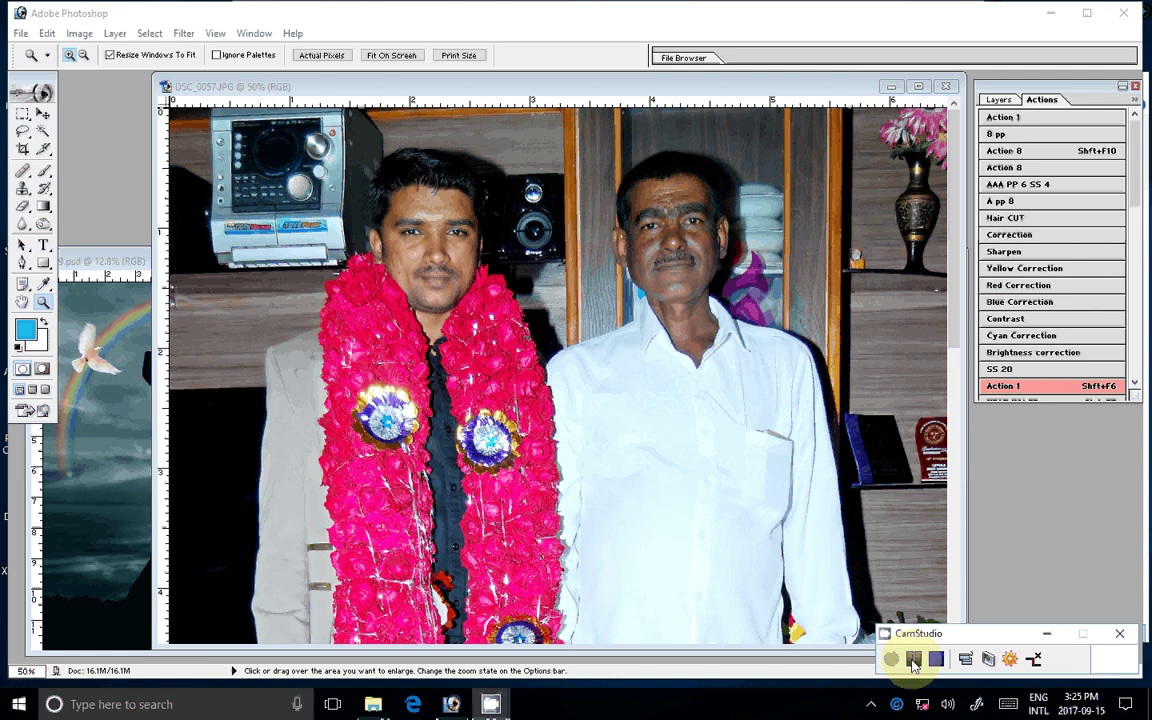
- Zoom in on the younger man's face in DSC_0057 and blur his skin to soften it
left_click(912, 660)
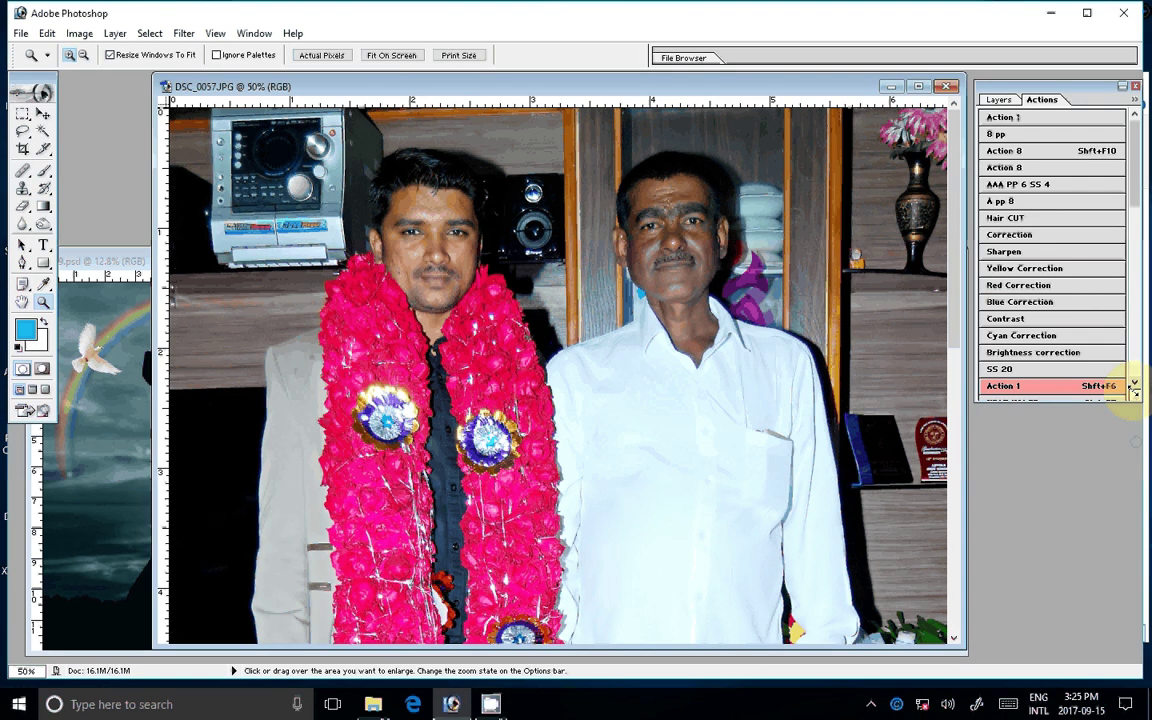
left_click_drag(1134, 390, 1135, 432)
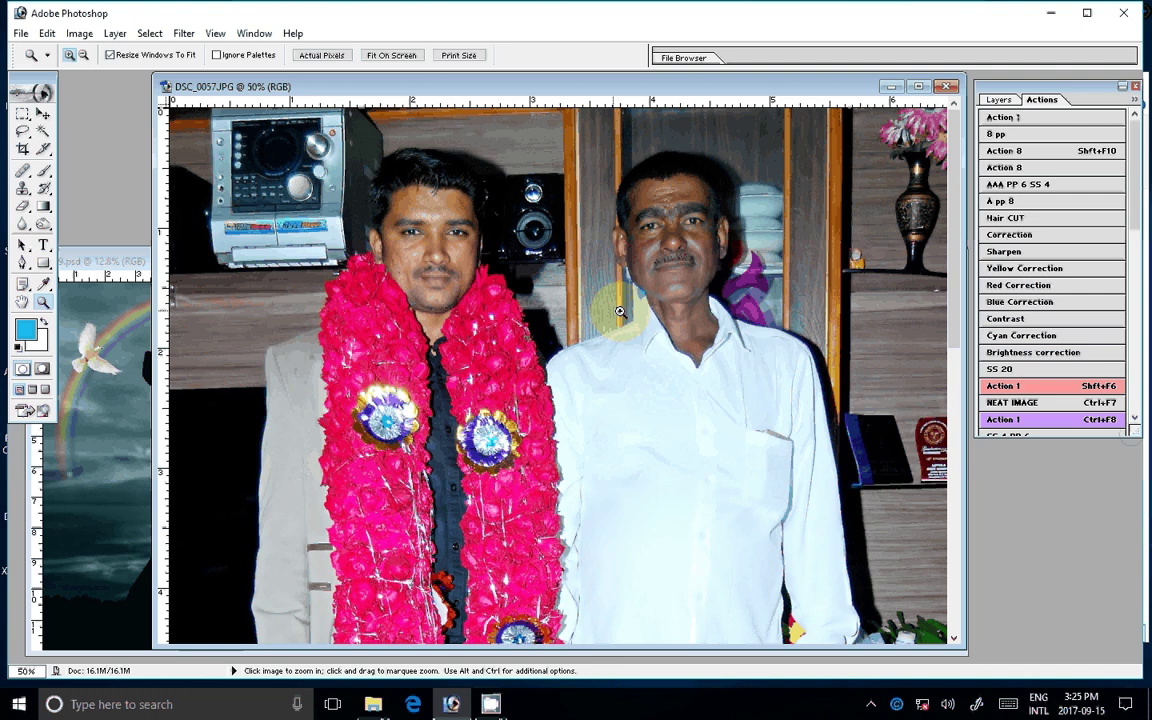
left_click_drag(620, 312, 292, 212)
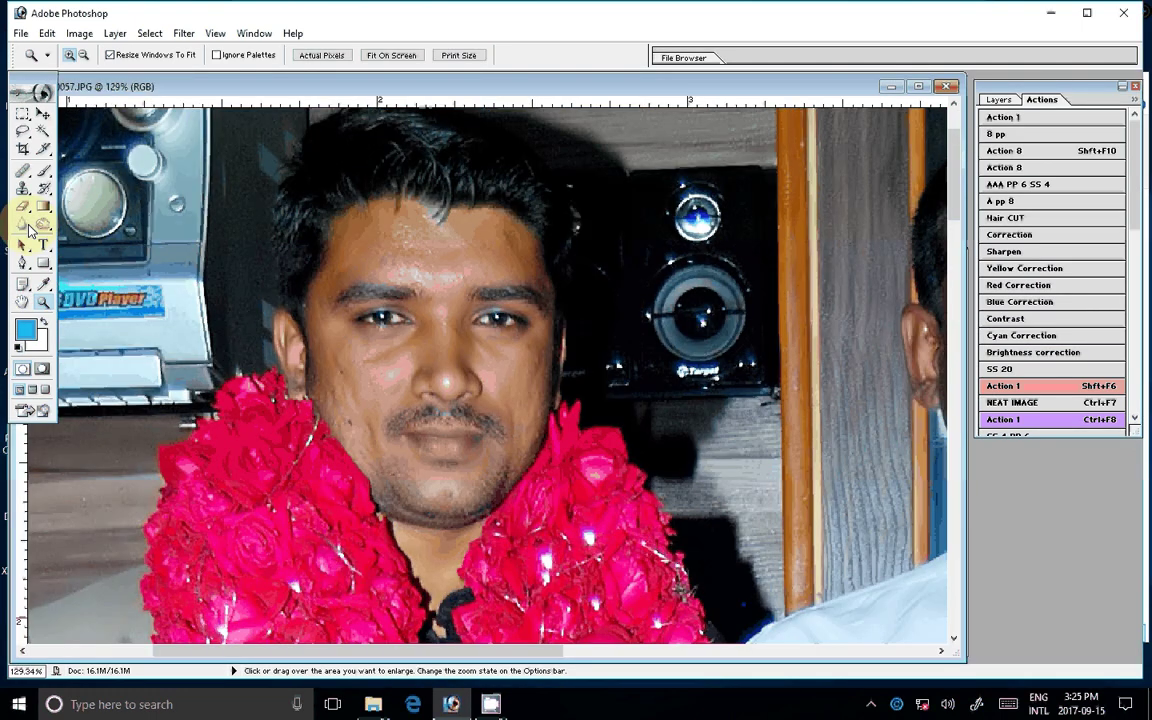
left_click(24, 225)
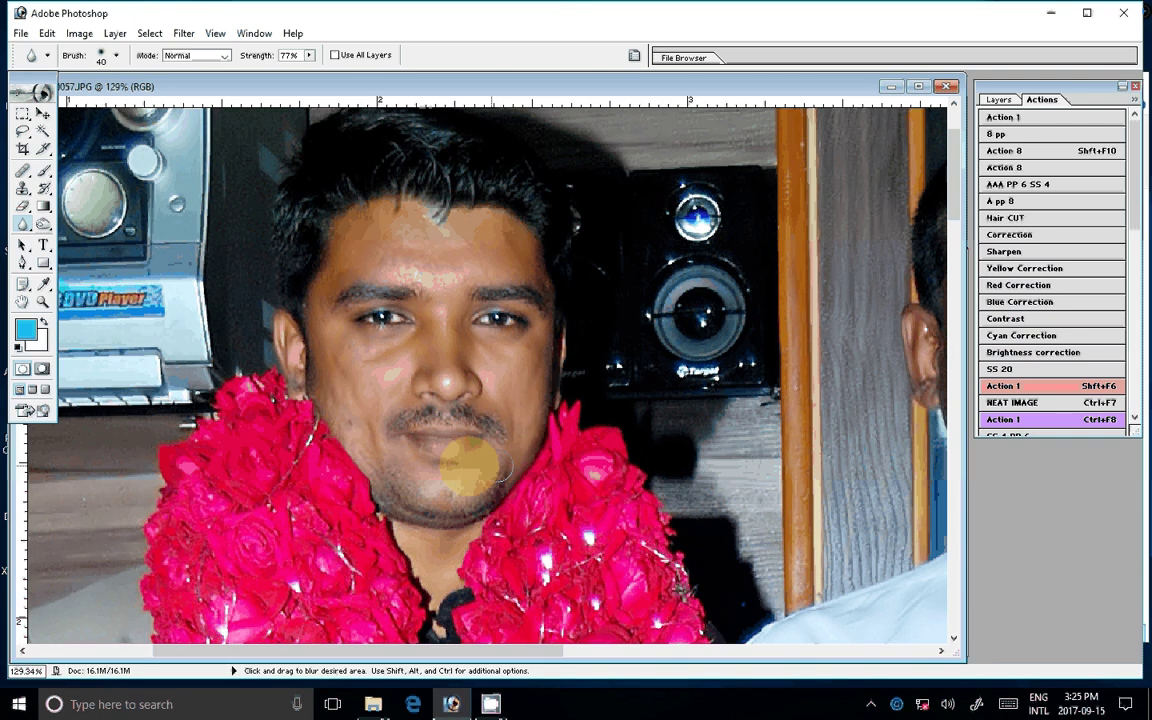
key("z")
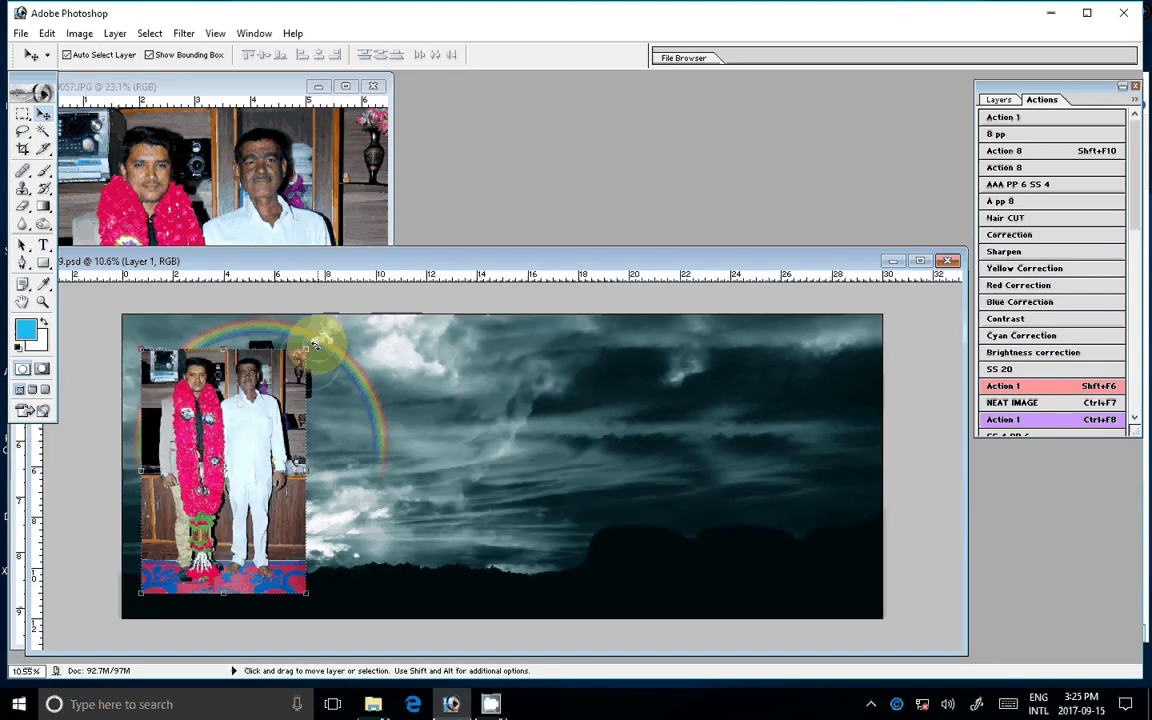
- Scale Layer 1 to 127.3%, erase its right edge into the sky, and close DSC_0057
left_click_drag(314, 342, 338, 313)
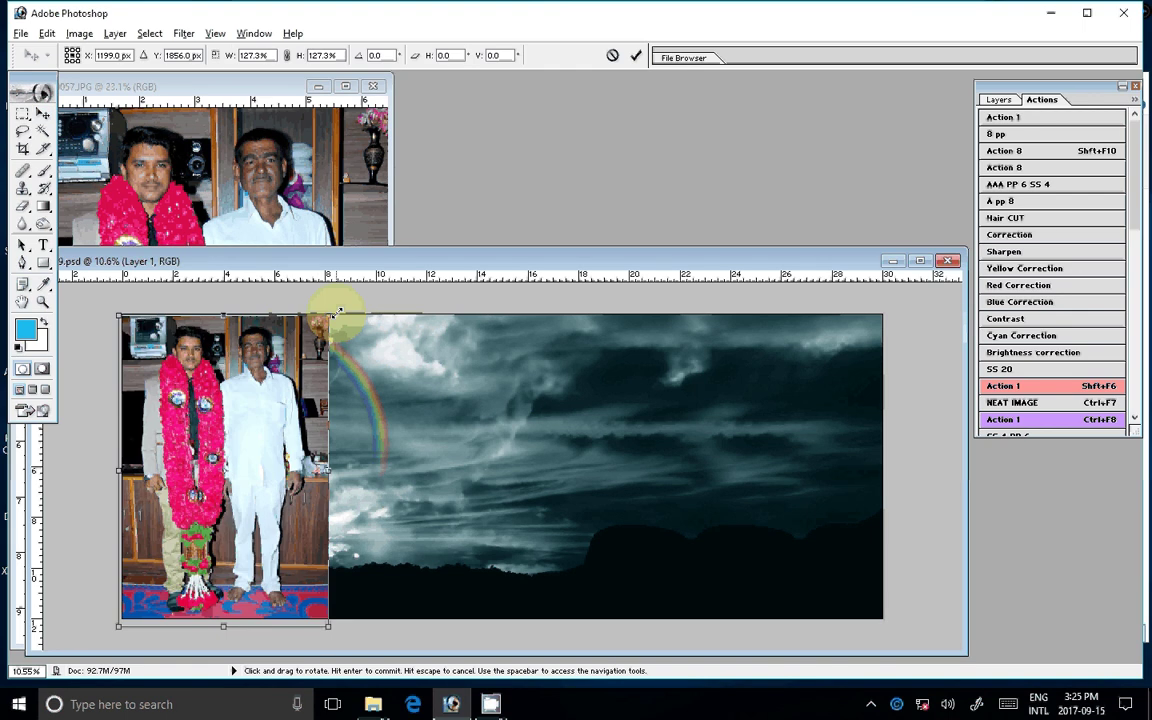
double_click(285, 400)
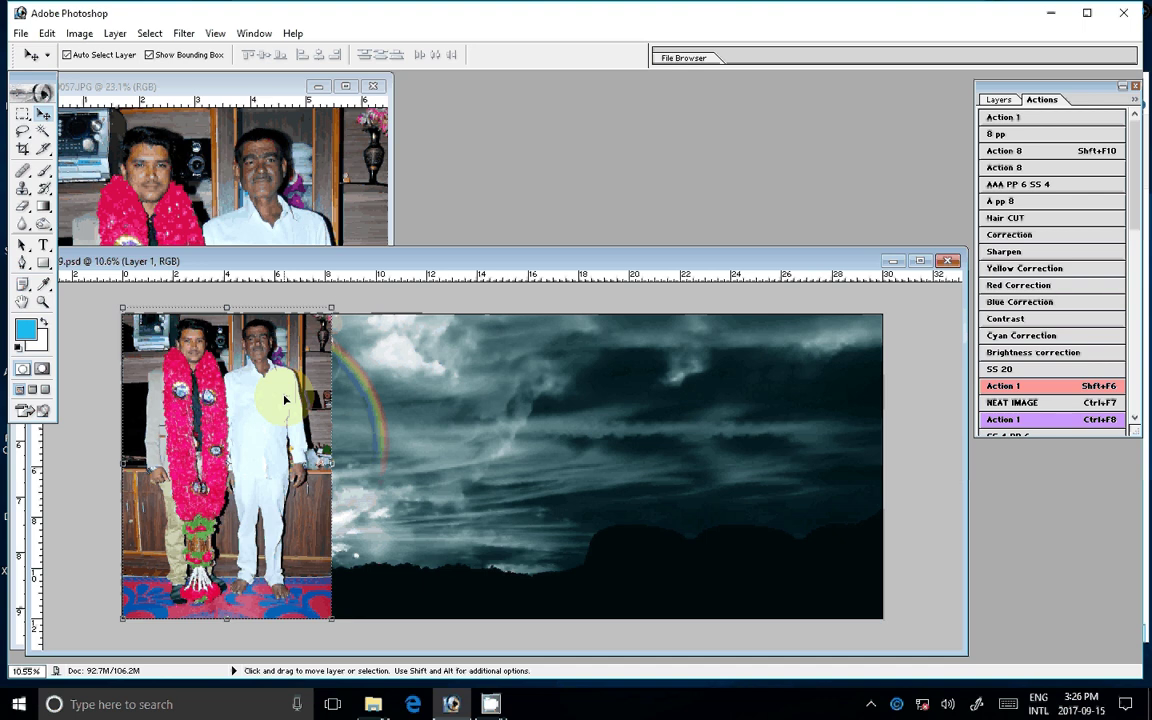
key("e")
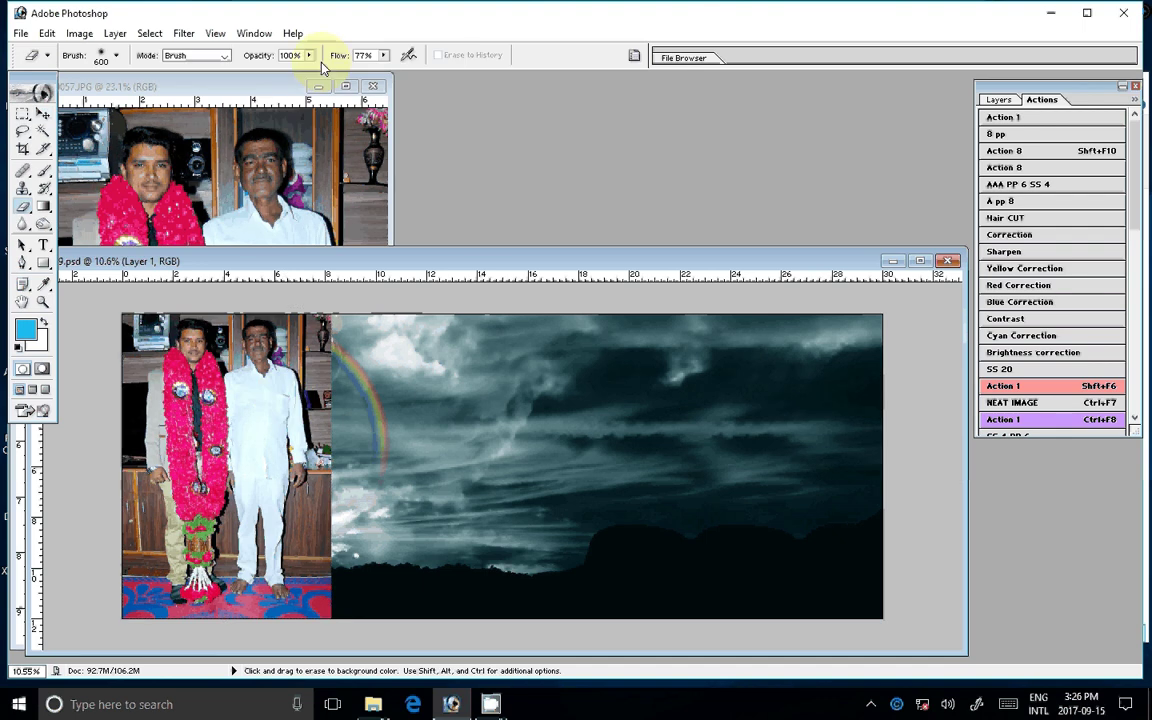
left_click_drag(330, 610, 340, 297)
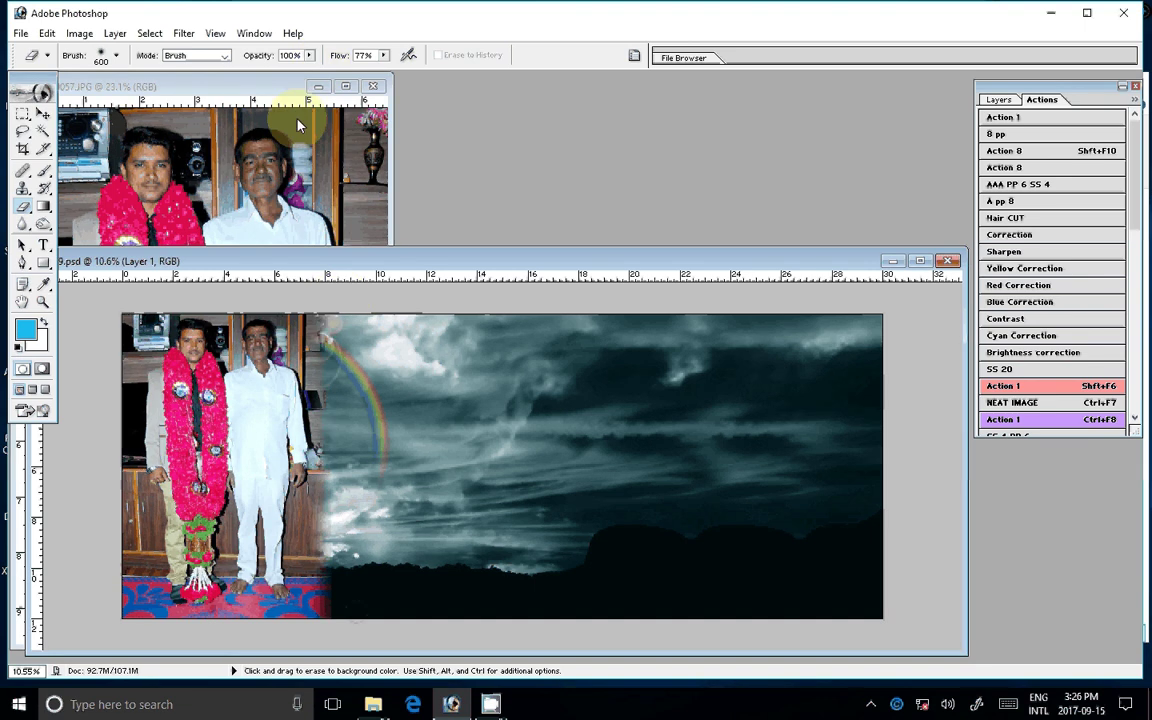
key("ctrl+w")
left_click(373, 704)
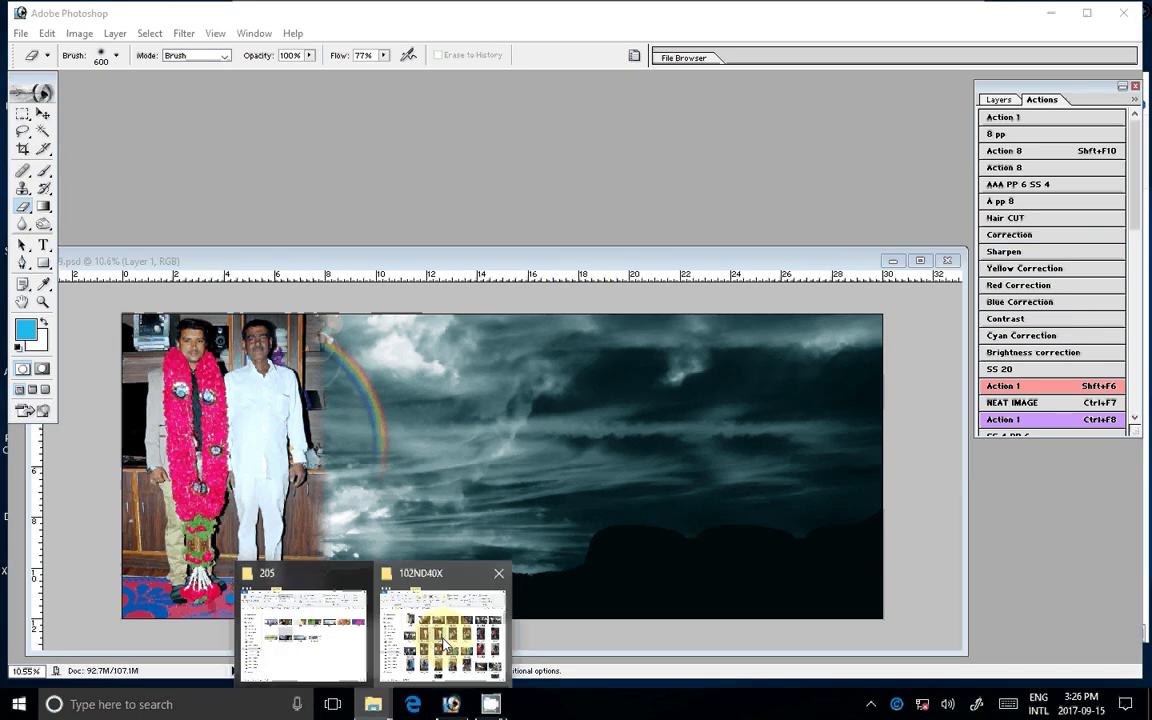
- Move the used photos, including DSC_0050, into S DII and open DSC_0052 in Photoshop
left_click(443, 645)
left_click_drag(498, 288, 425, 232)
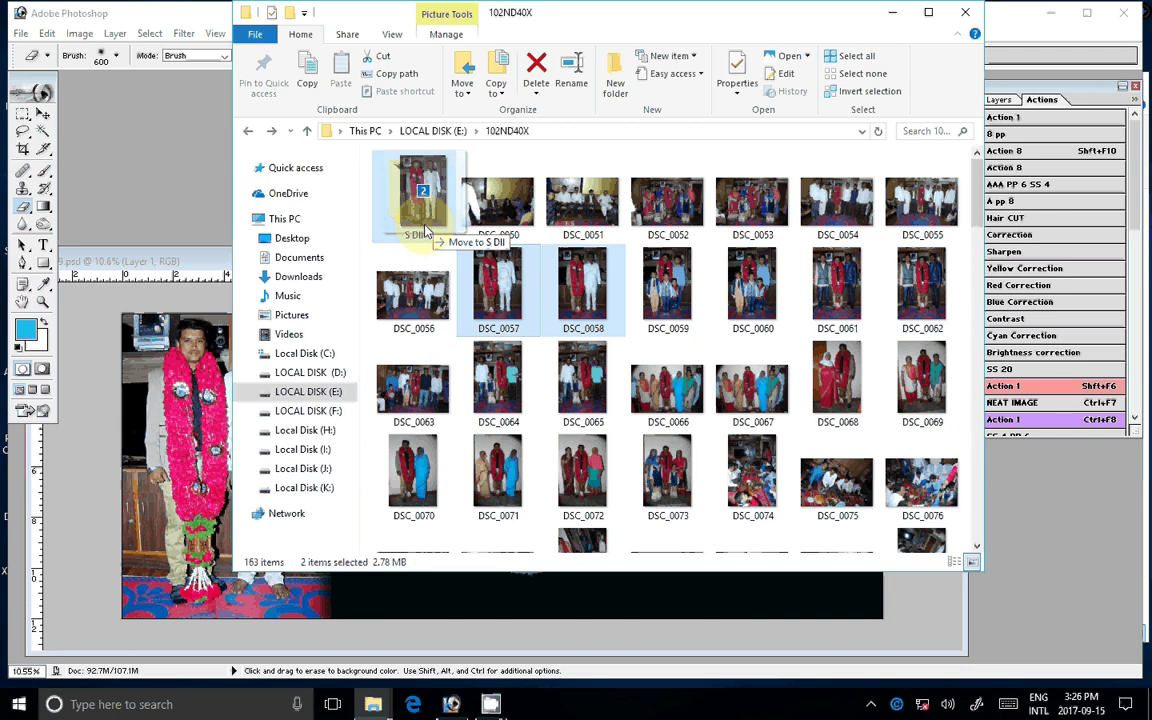
left_click_drag(425, 232, 425, 232)
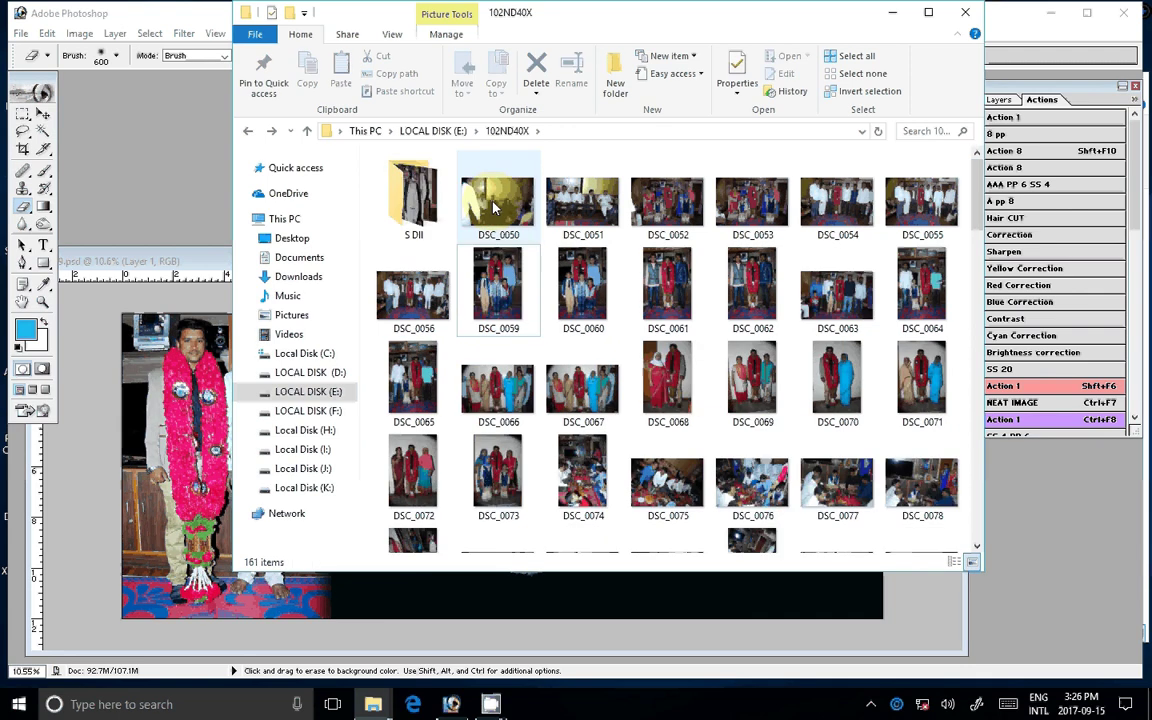
mouse_move(493, 207)
left_mouse_down()
mouse_move(503, 245)
mouse_move(413, 200)
mouse_move(585, 205)
left_mouse_up()
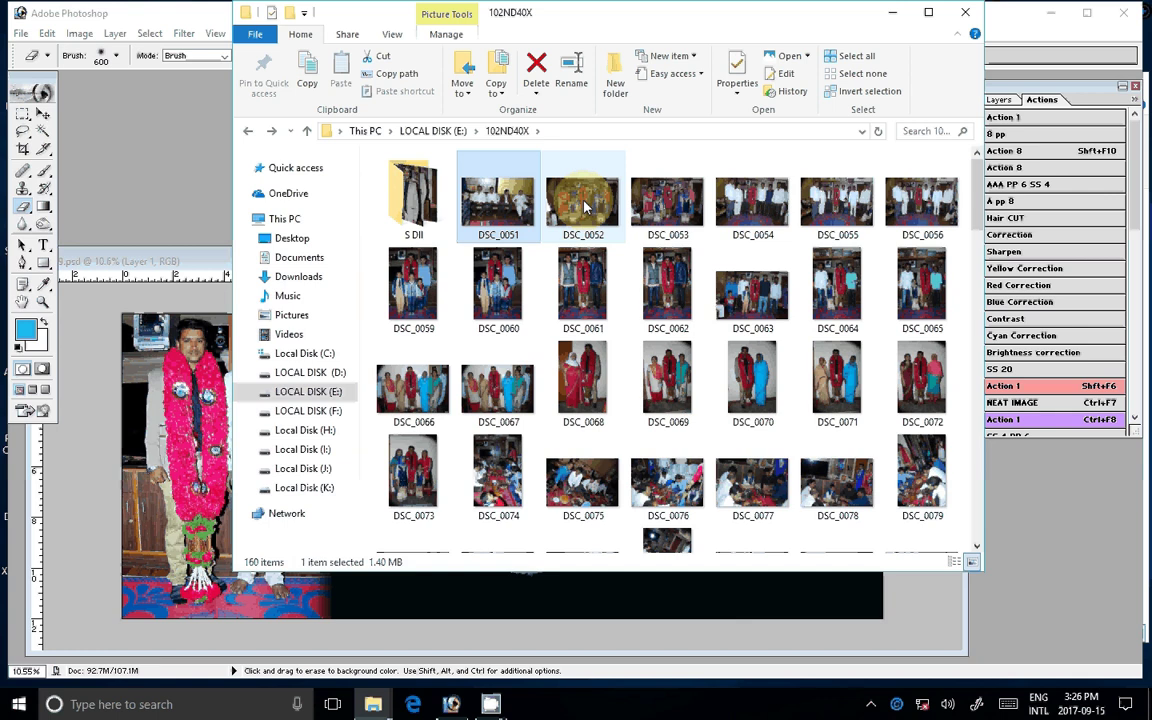
double_click(585, 205)
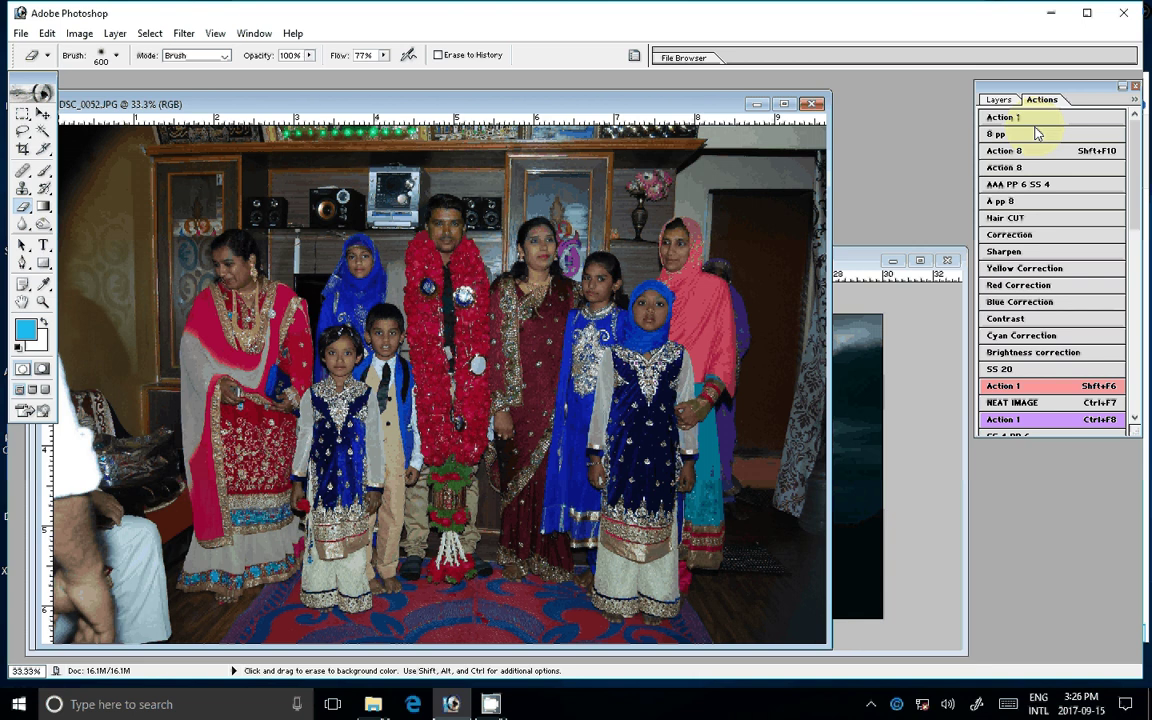
- Run the 8 pp and Correction actions, resizing DSC_0052 and DSC_0051 to 7 inches wide
left_click(1037, 133)
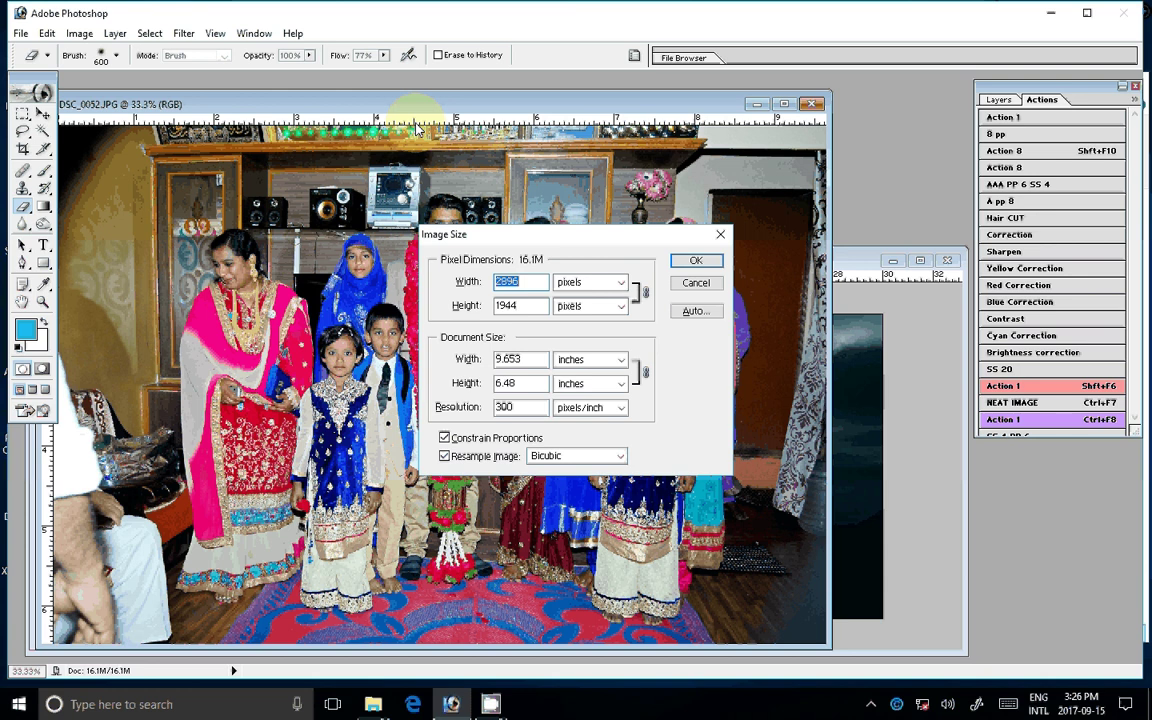
left_click(697, 261)
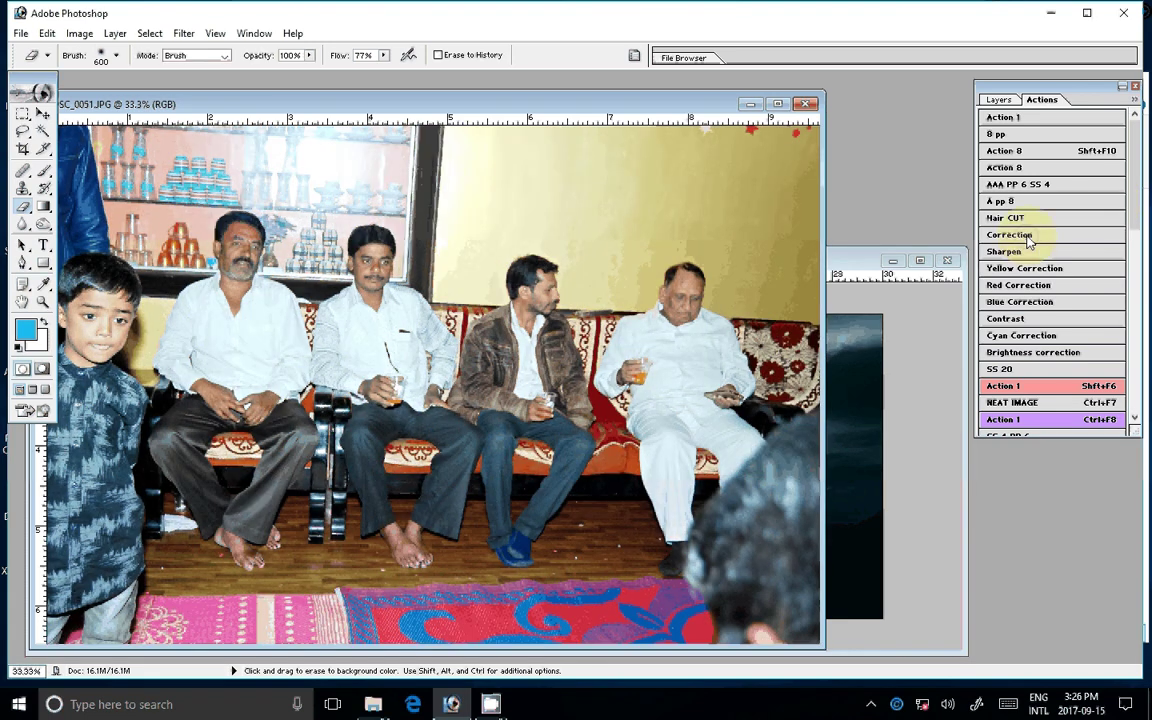
left_click(1029, 238)
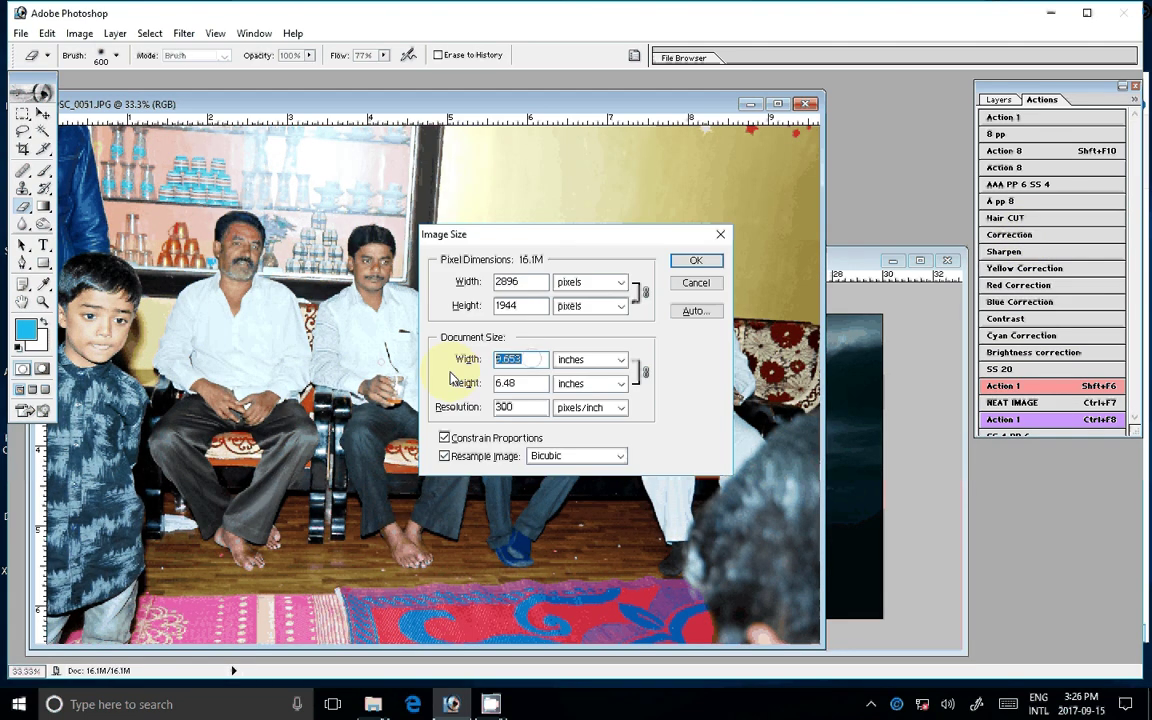
key("Return")
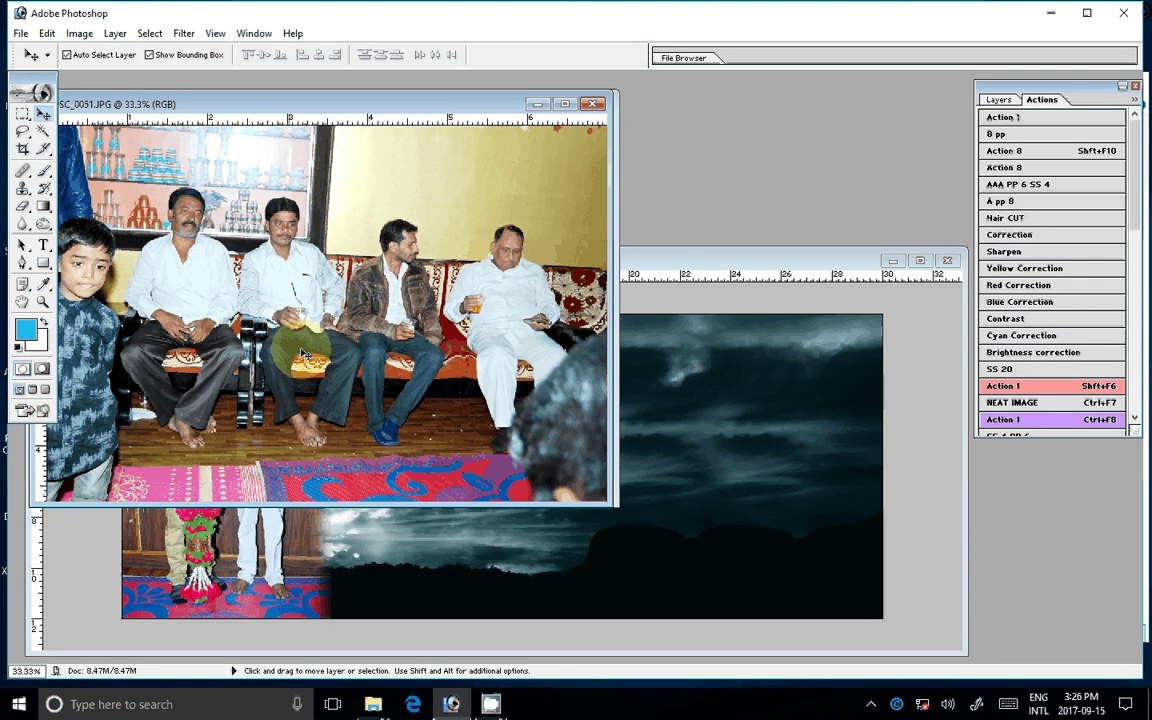
- Place the sofa photo DSC_0051 in the spread against a vertical guide and close its original
mouse_move(305, 355)
left_mouse_down()
mouse_move(450, 385)
mouse_move(436, 385)
left_mouse_up()
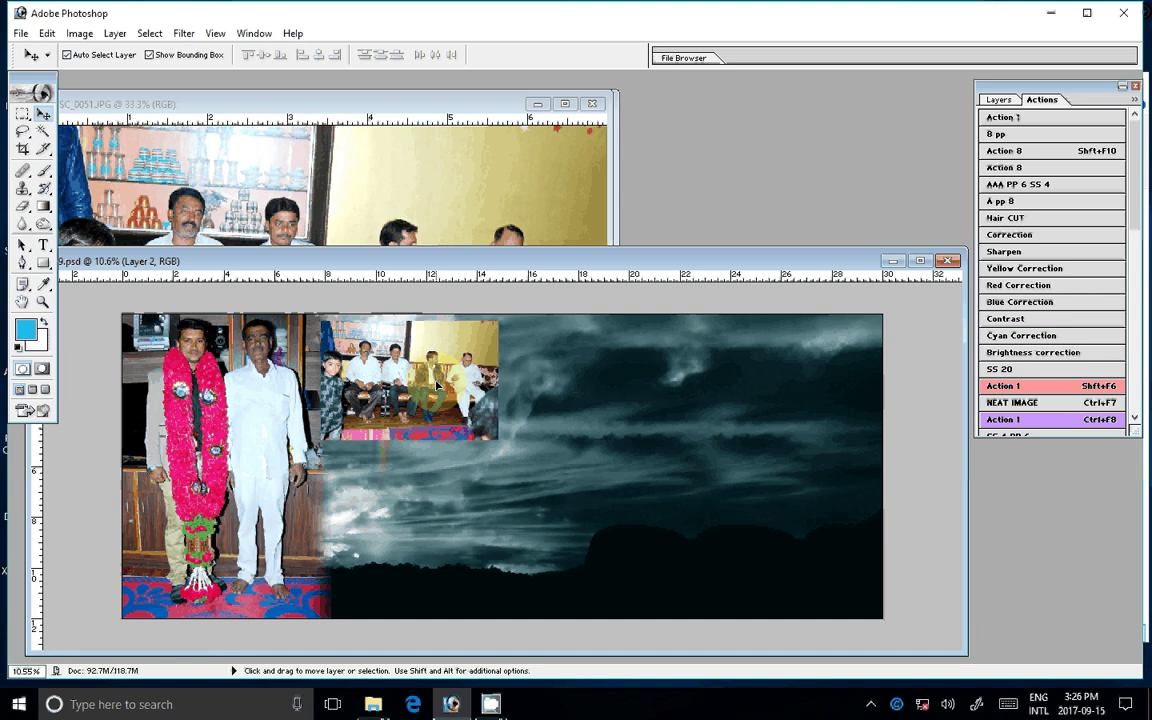
left_click(425, 432)
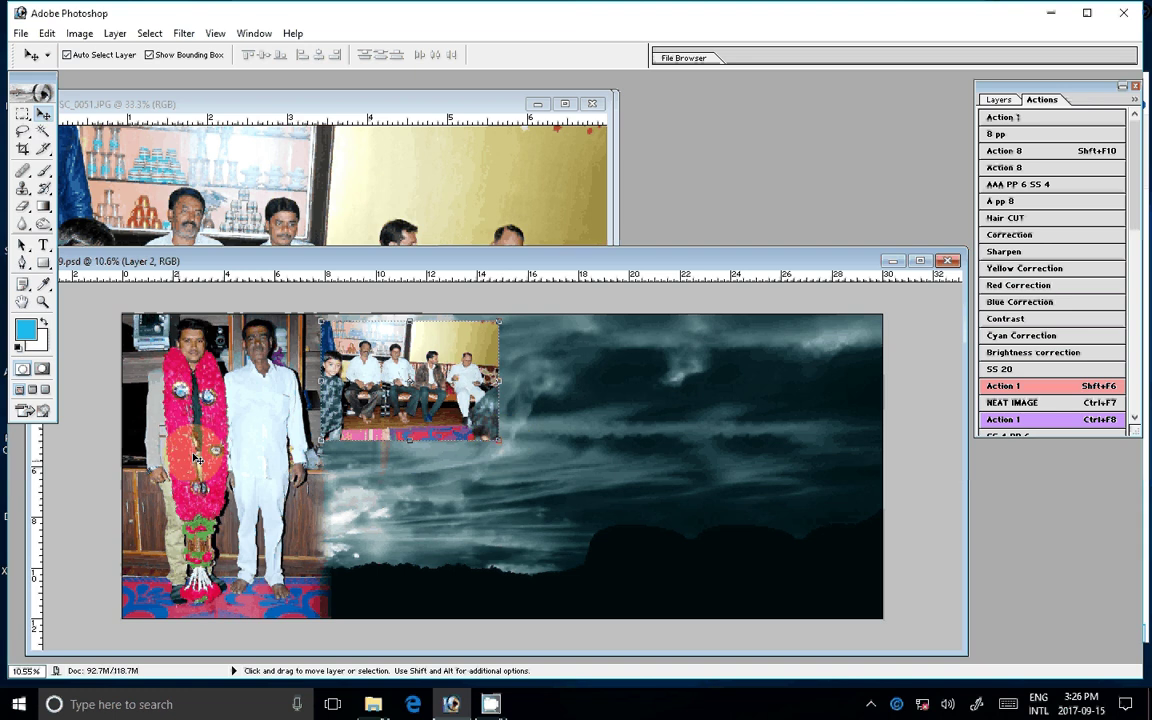
left_click_drag(197, 458, 491, 456)
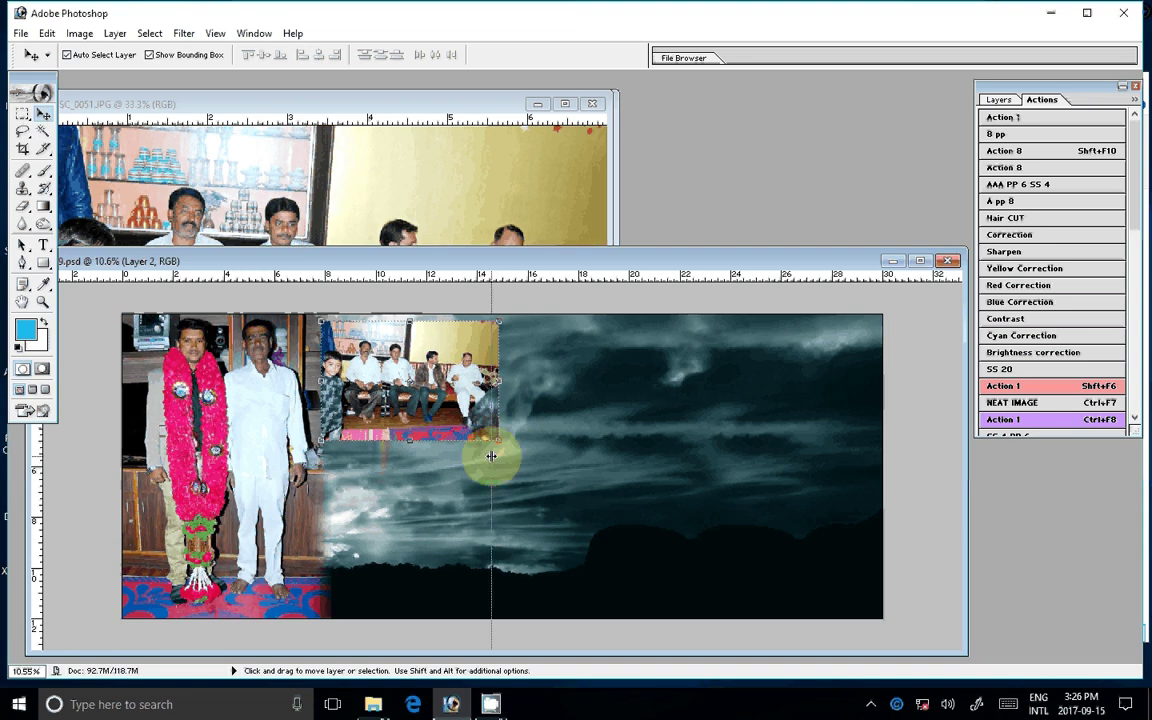
left_click_drag(491, 456, 498, 456)
left_click_drag(440, 404, 433, 405)
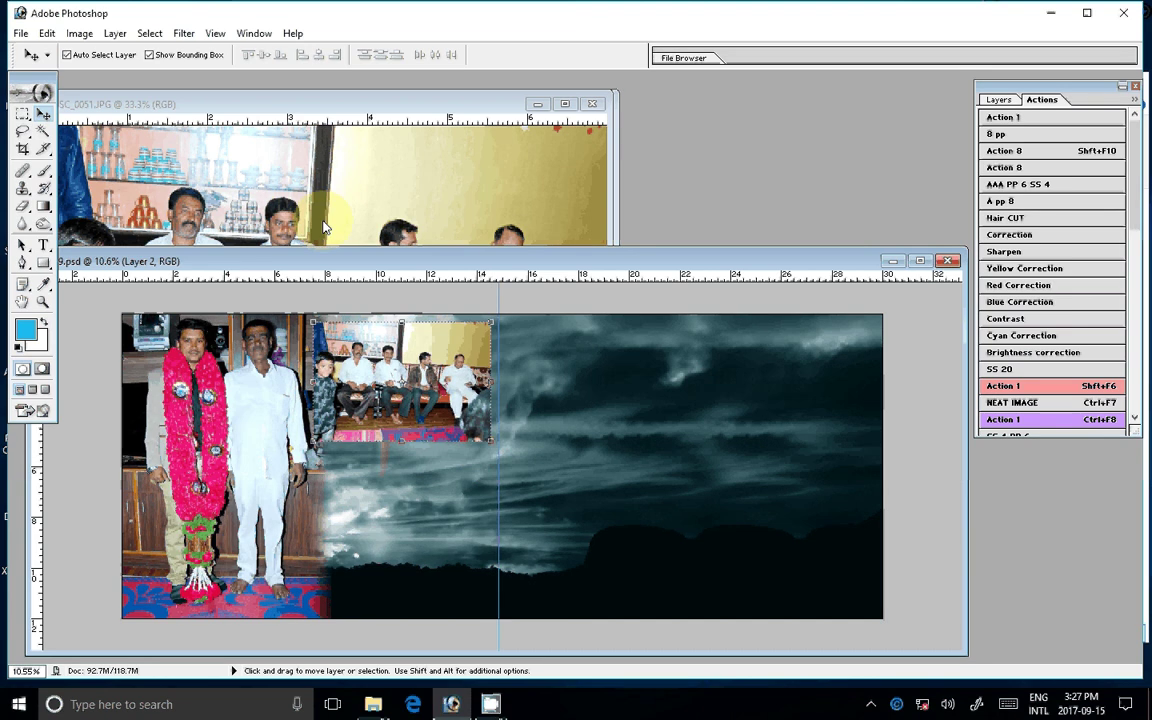
left_click(323, 228)
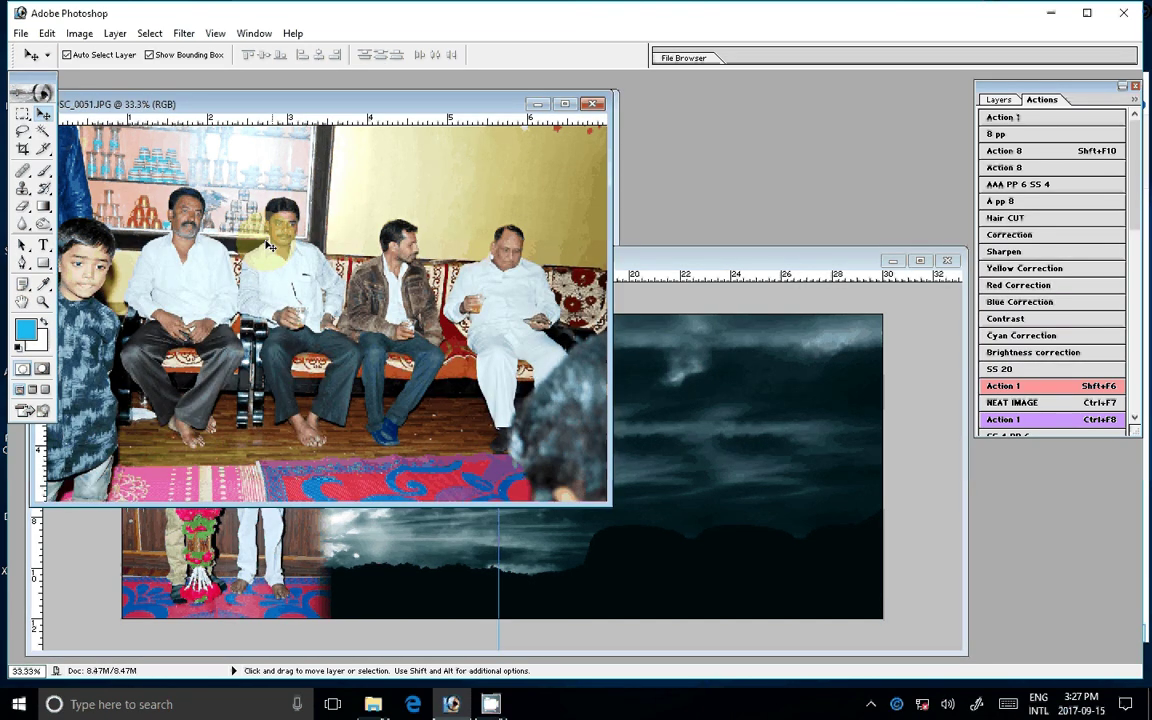
key("ctrl+w")
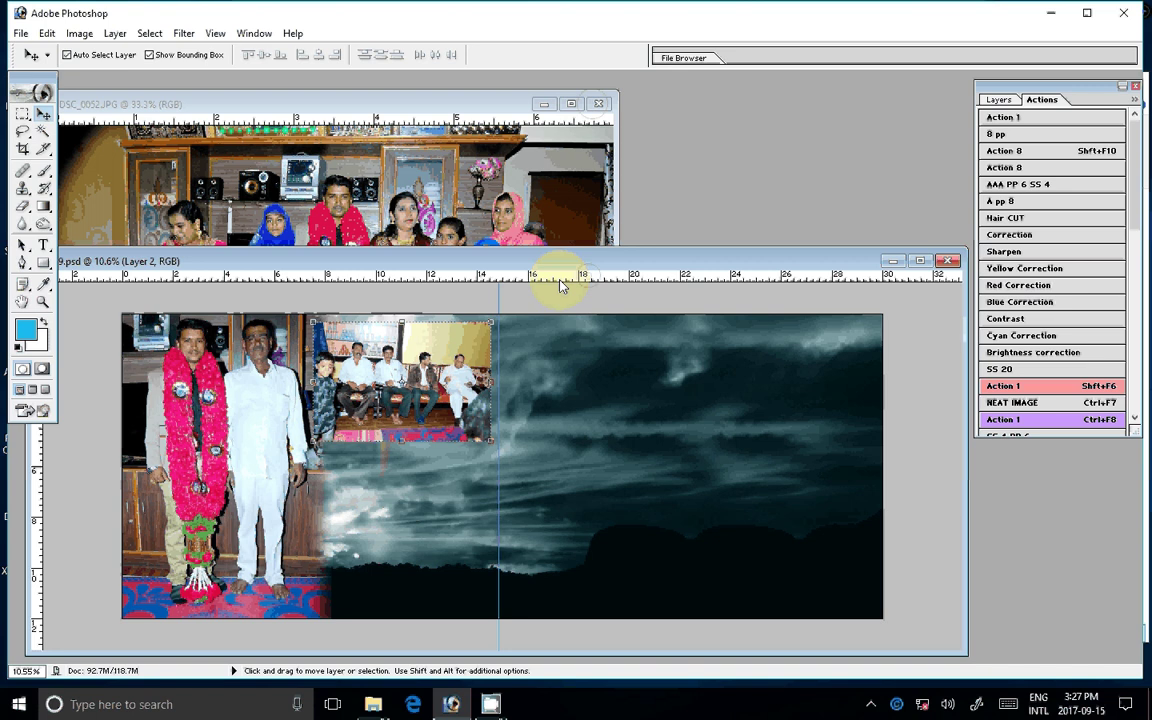
- Add group photo DSC_0052 below the sofa photo and close its original window
mouse_move(545, 215)
left_mouse_down()
mouse_move(420, 527)
mouse_move(437, 526)
left_mouse_up()
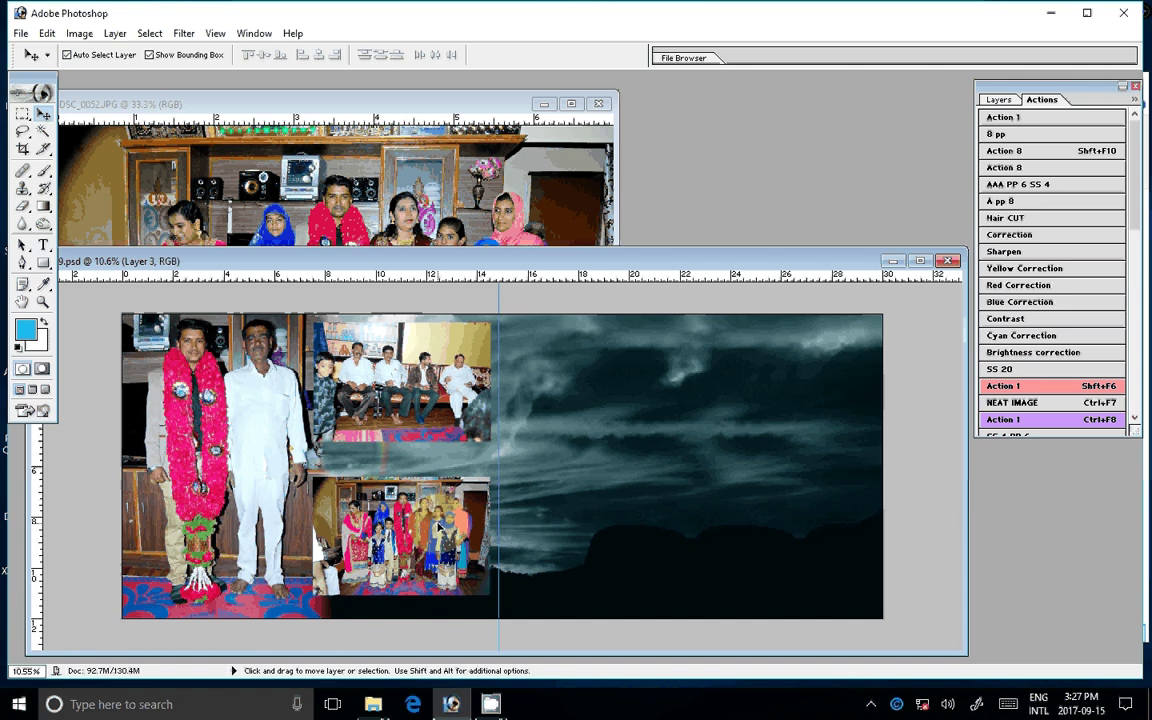
left_click(591, 143)
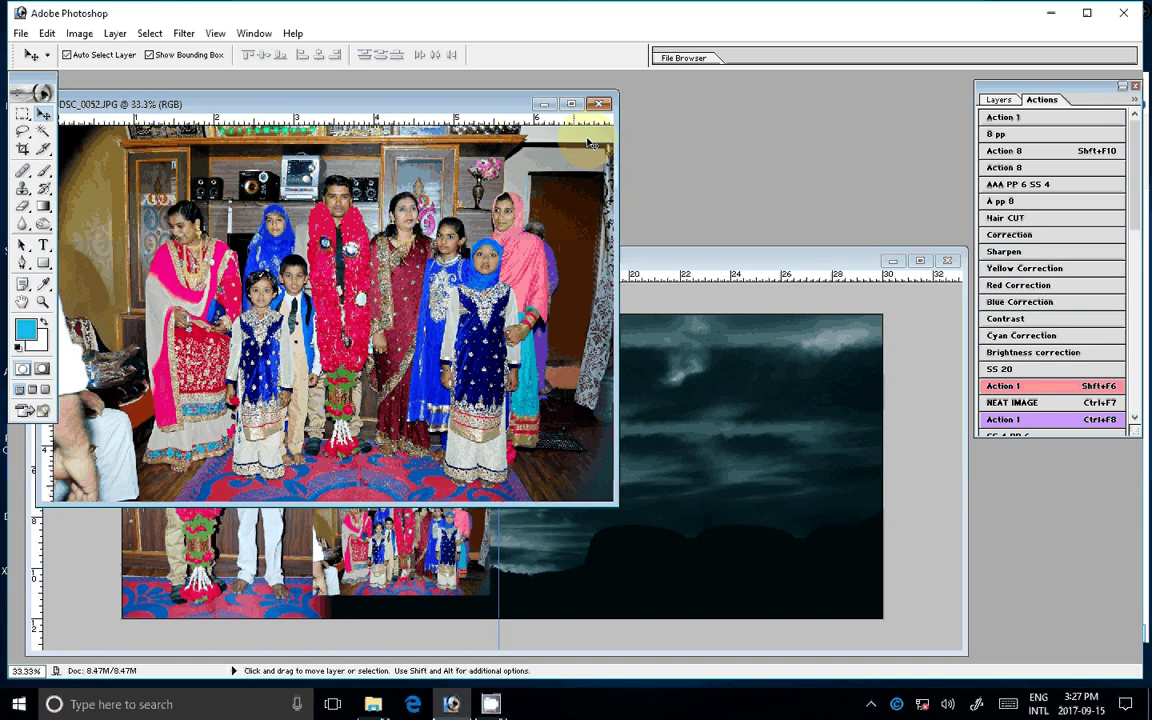
key("ctrl+w")
left_click(372, 704)
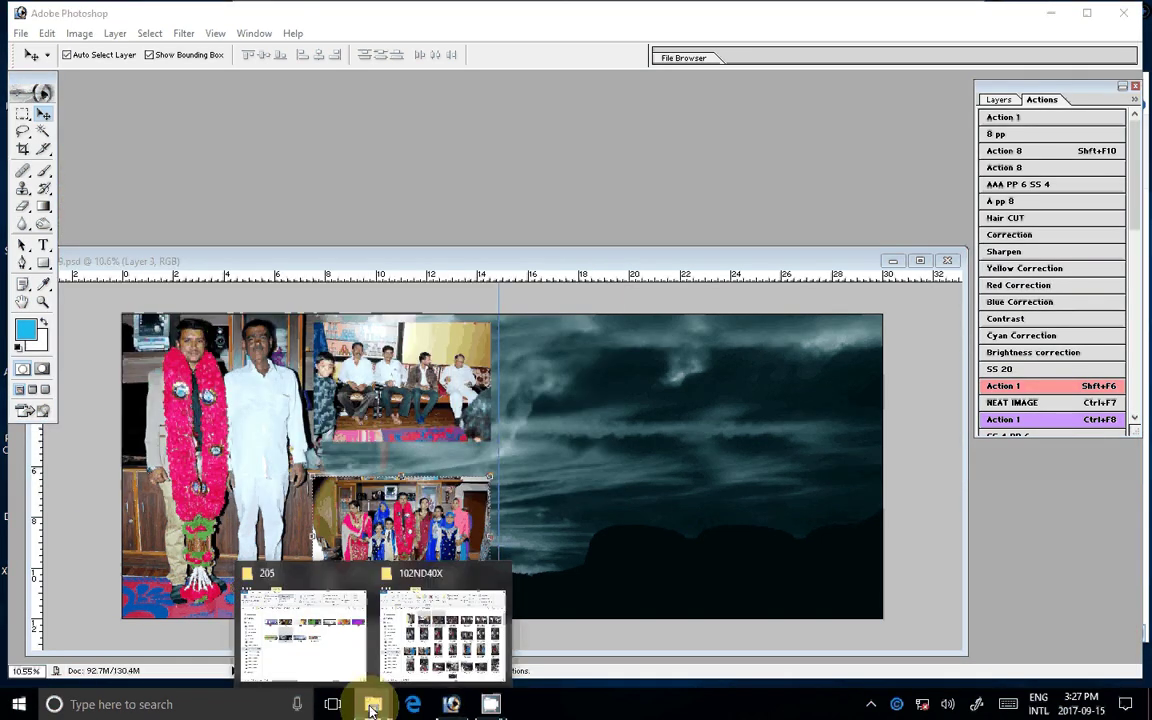
- Move two more used photos into S DII and drag DSC_0053 into Photoshop to open it
left_click(442, 630)
left_click_drag(582, 205, 418, 218)
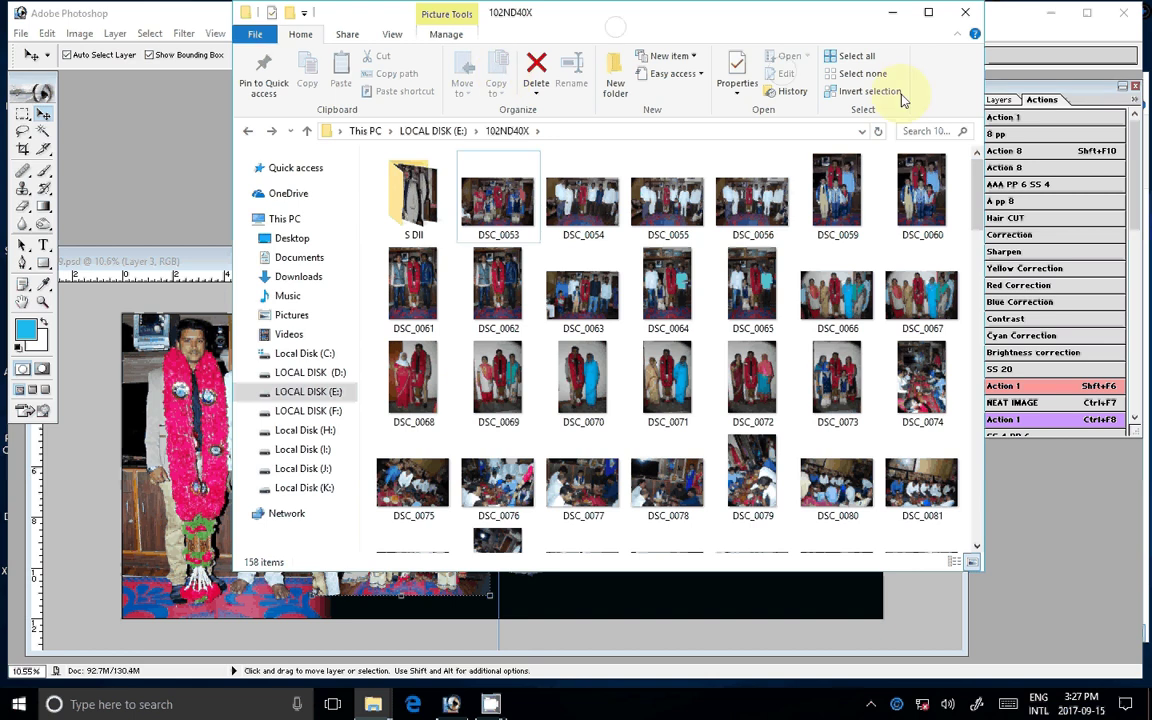
left_click_drag(388, 16, 716, 95)
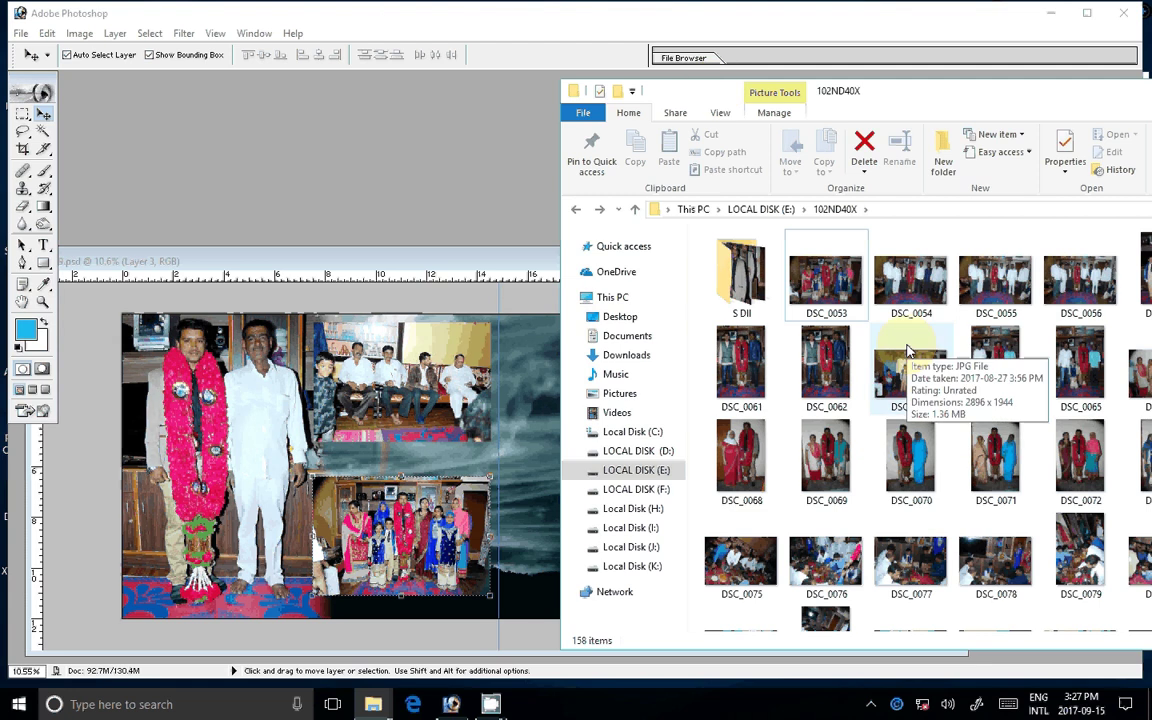
left_click_drag(908, 350, 588, 254)
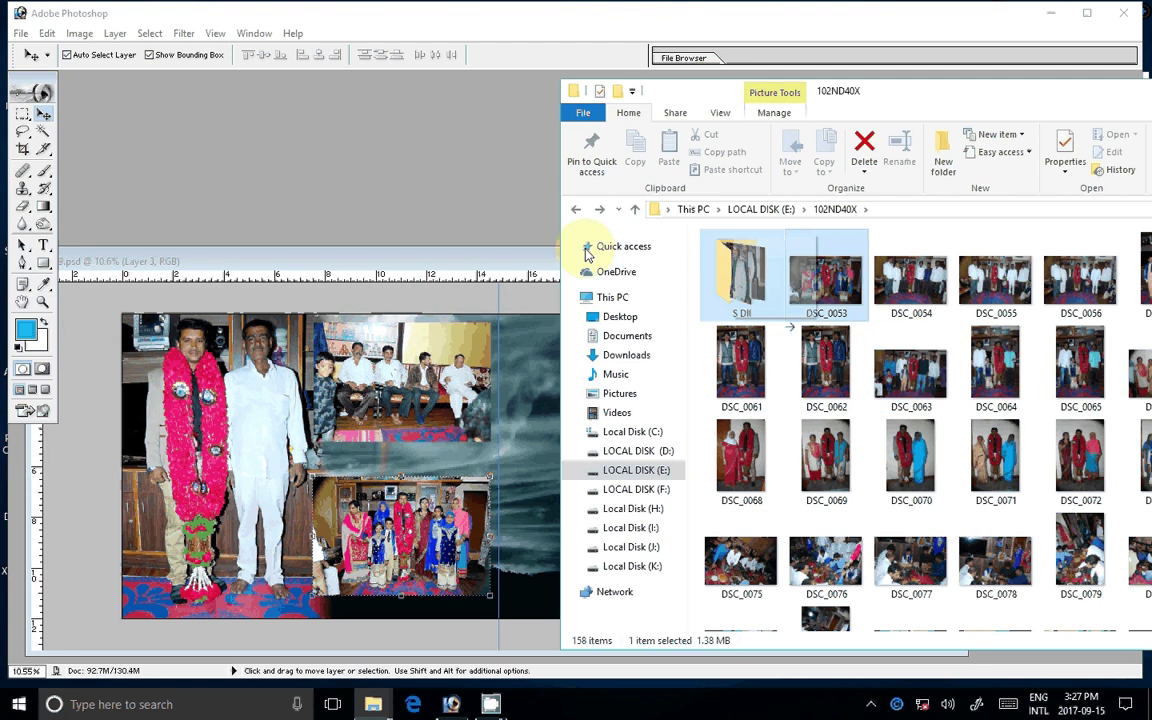
left_click_drag(588, 254, 358, 215)
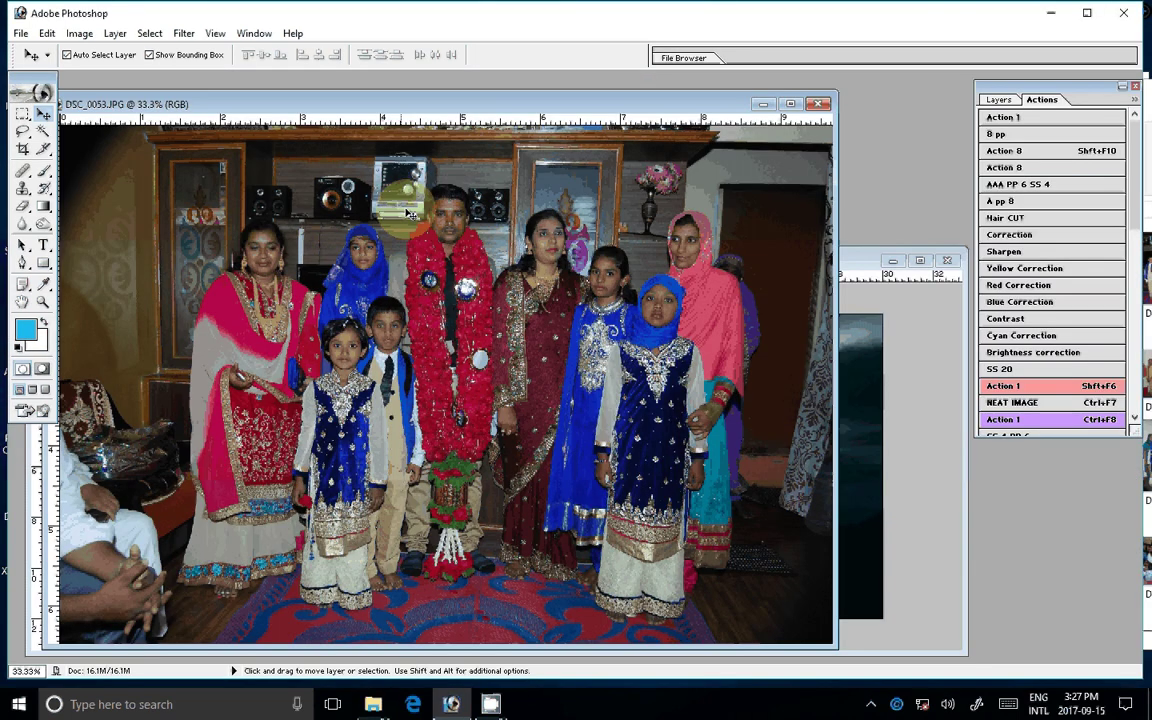
- Run the Correction actions on DSC_0053 and resize it to 8 inches wide (2400 × 1611 px)
left_click(1029, 269)
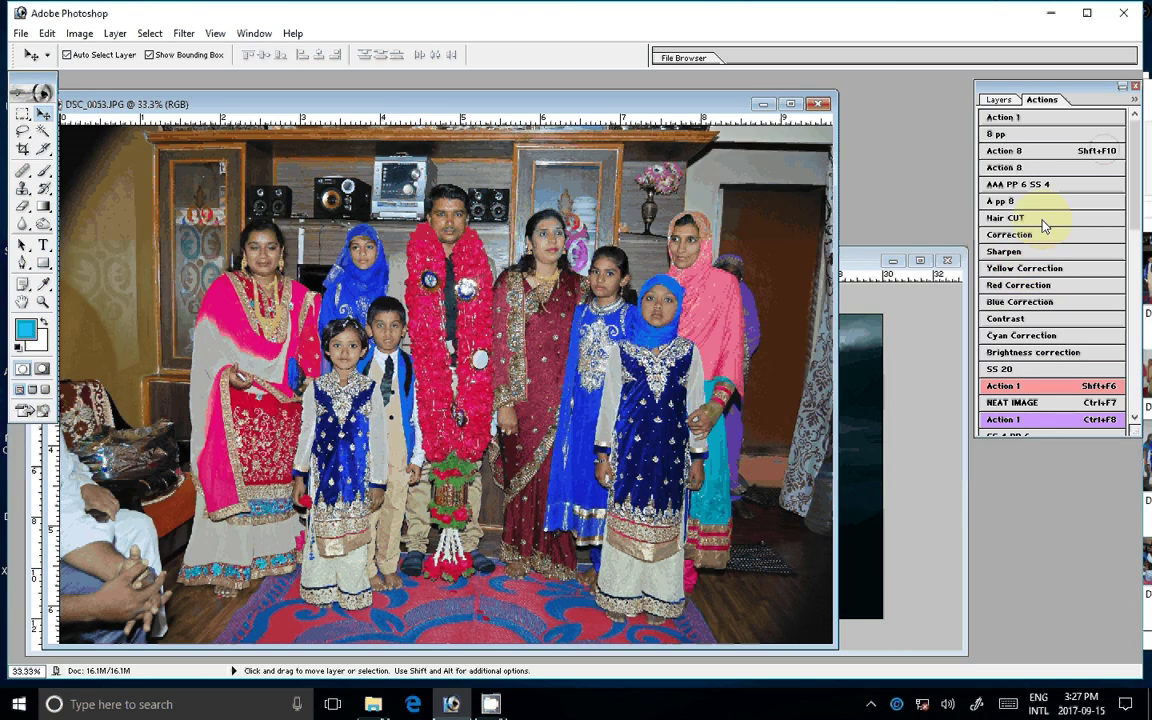
left_click(1042, 221)
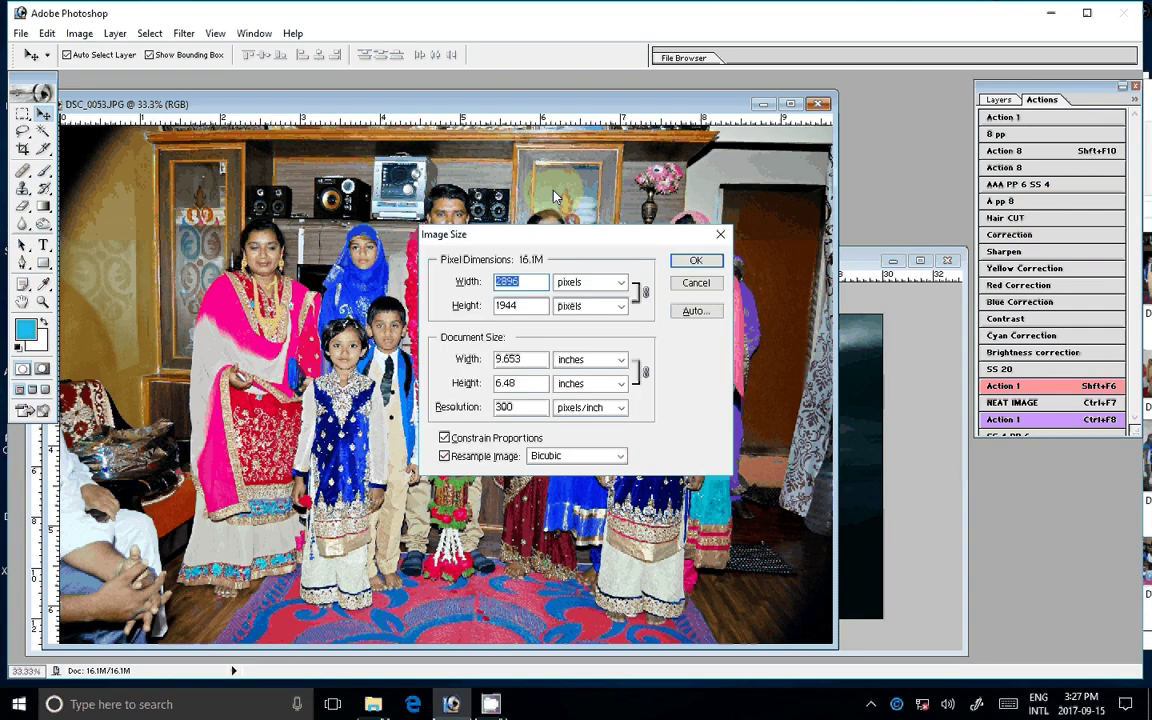
left_click(537, 354)
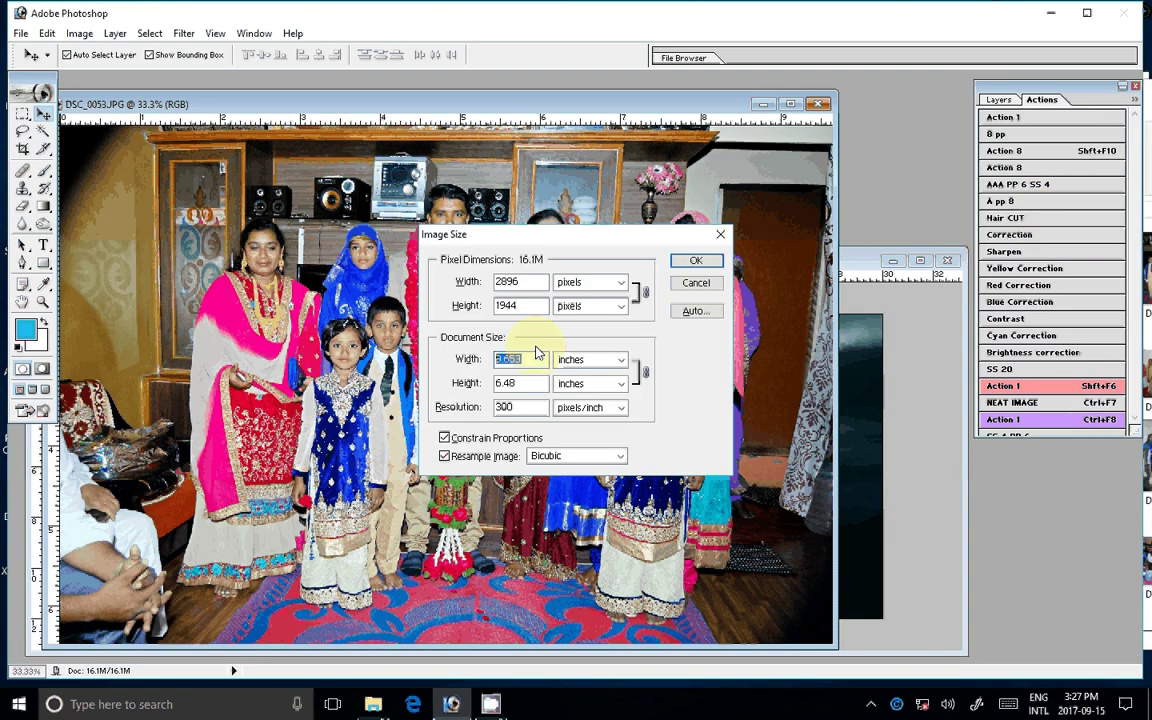
type("8")
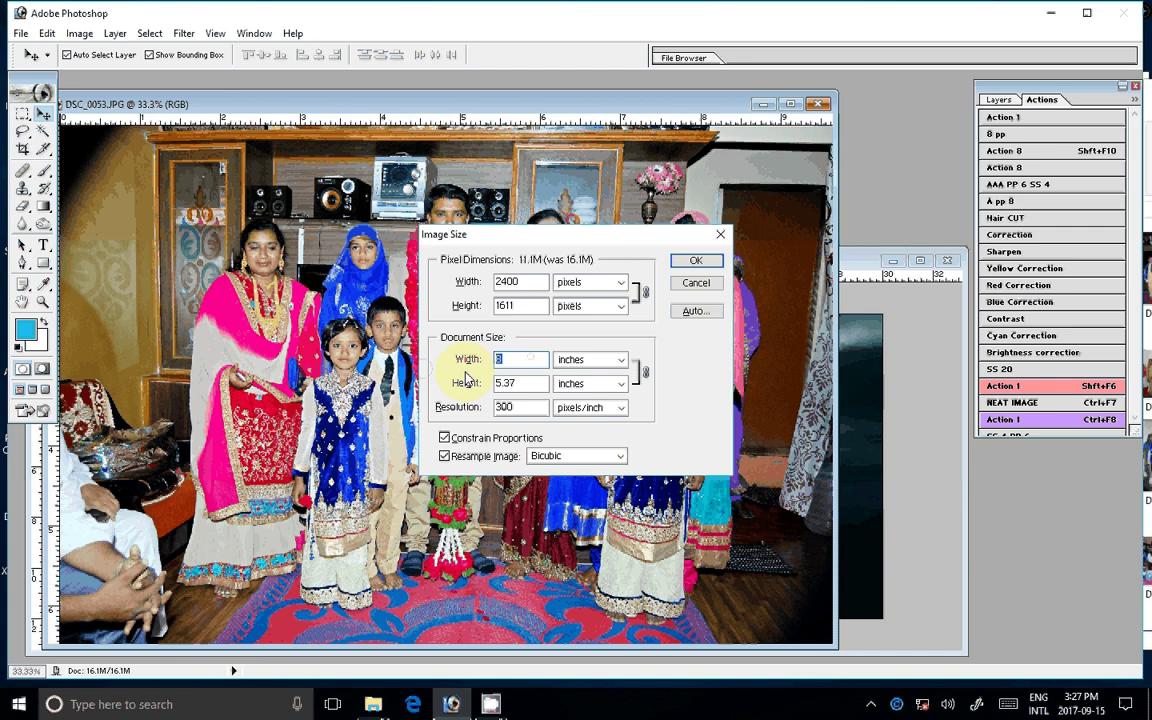
key("Return")
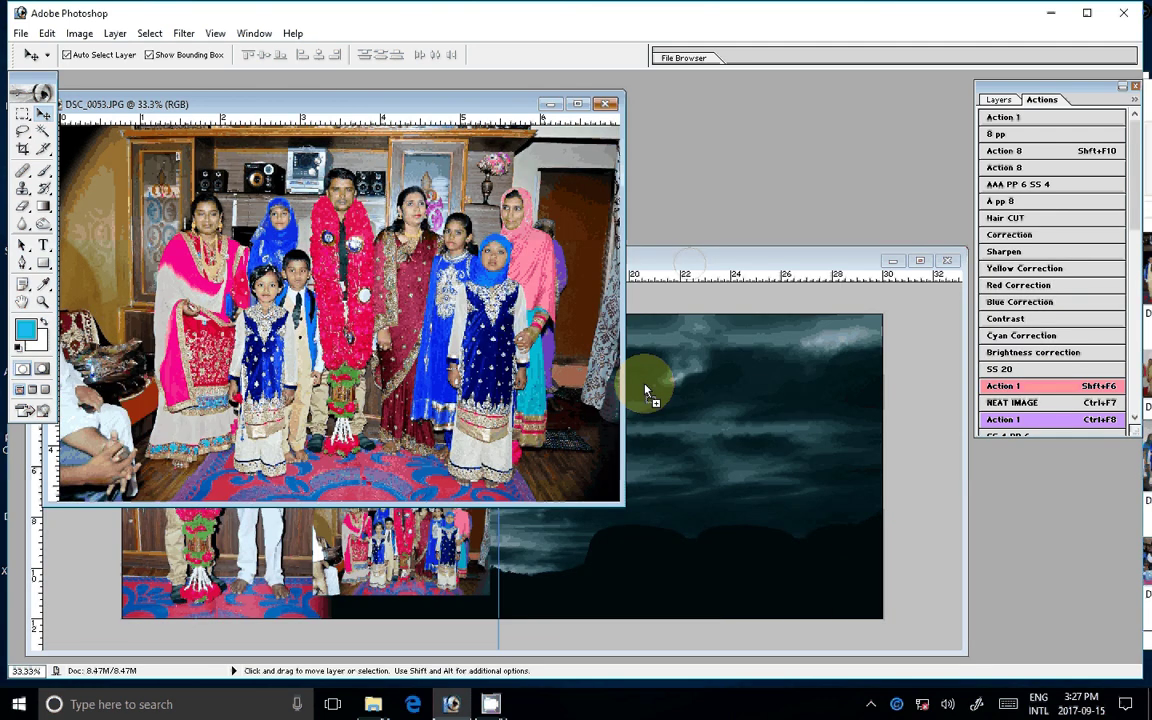
- Drag DSC_0053 into 9.psd as Layer 4 and undock the Layers panel
left_click_drag(645, 390, 757, 457)
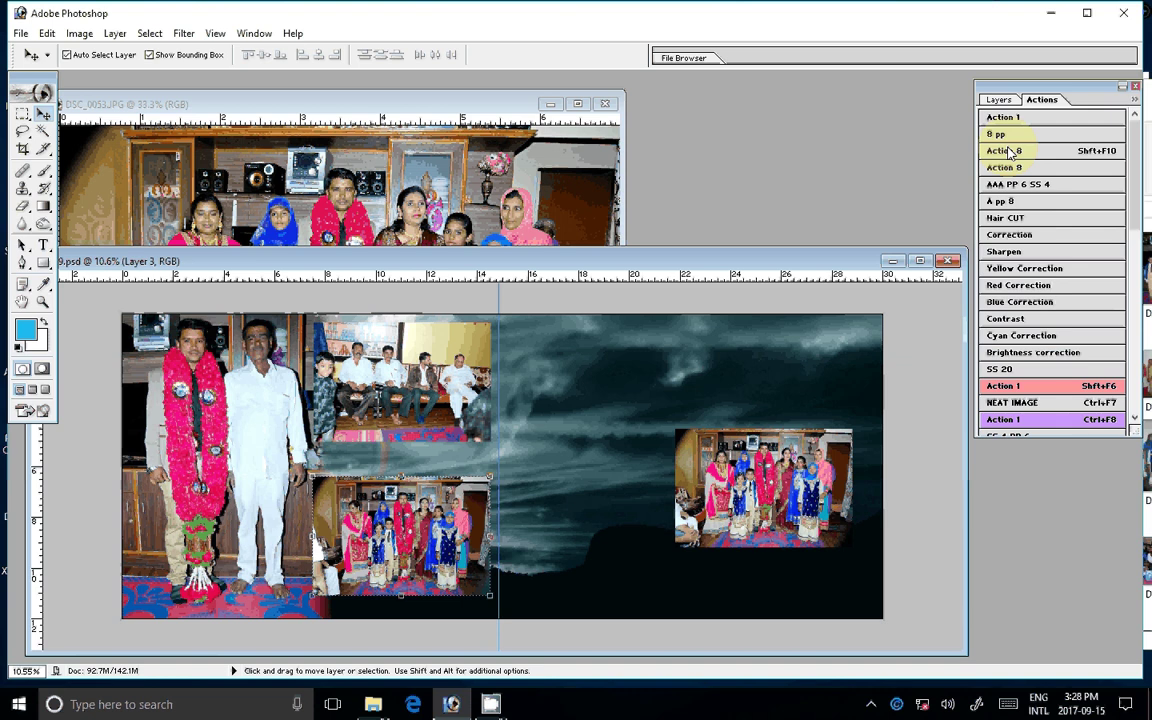
left_click_drag(998, 99, 979, 137)
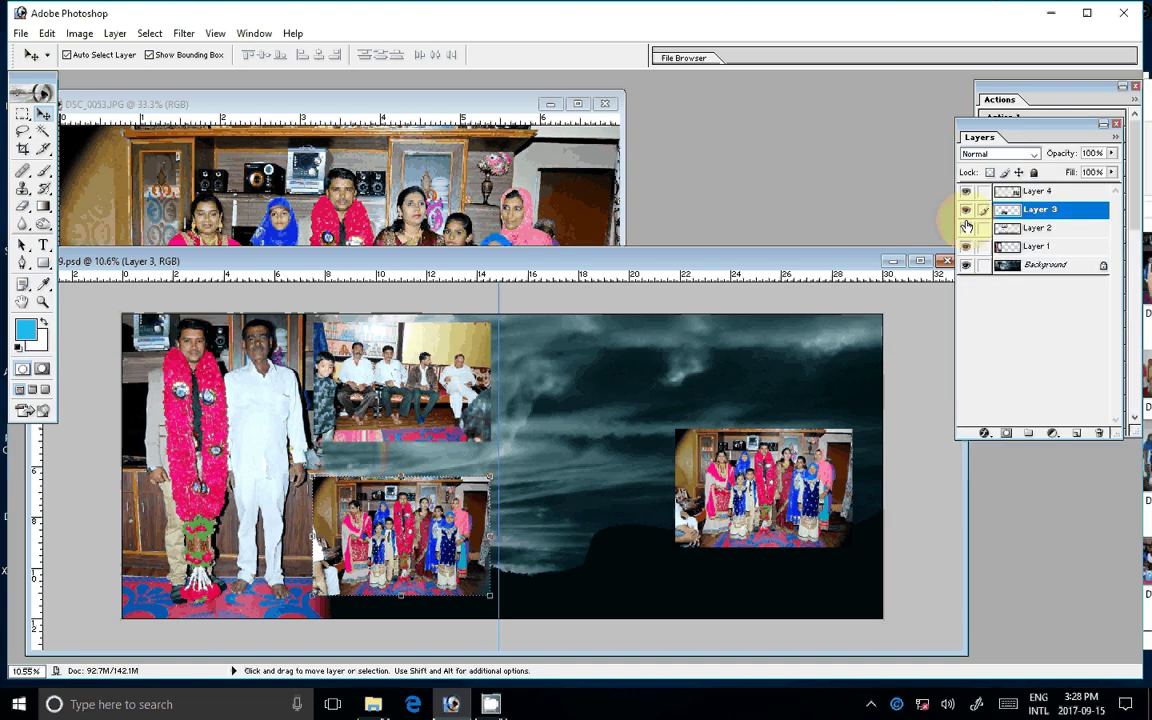
- Hide Layer 3, move Layer 4 to the lower-middle spot, and close DSC_0053.JPG
left_click(966, 211)
left_click_drag(796, 448, 432, 489)
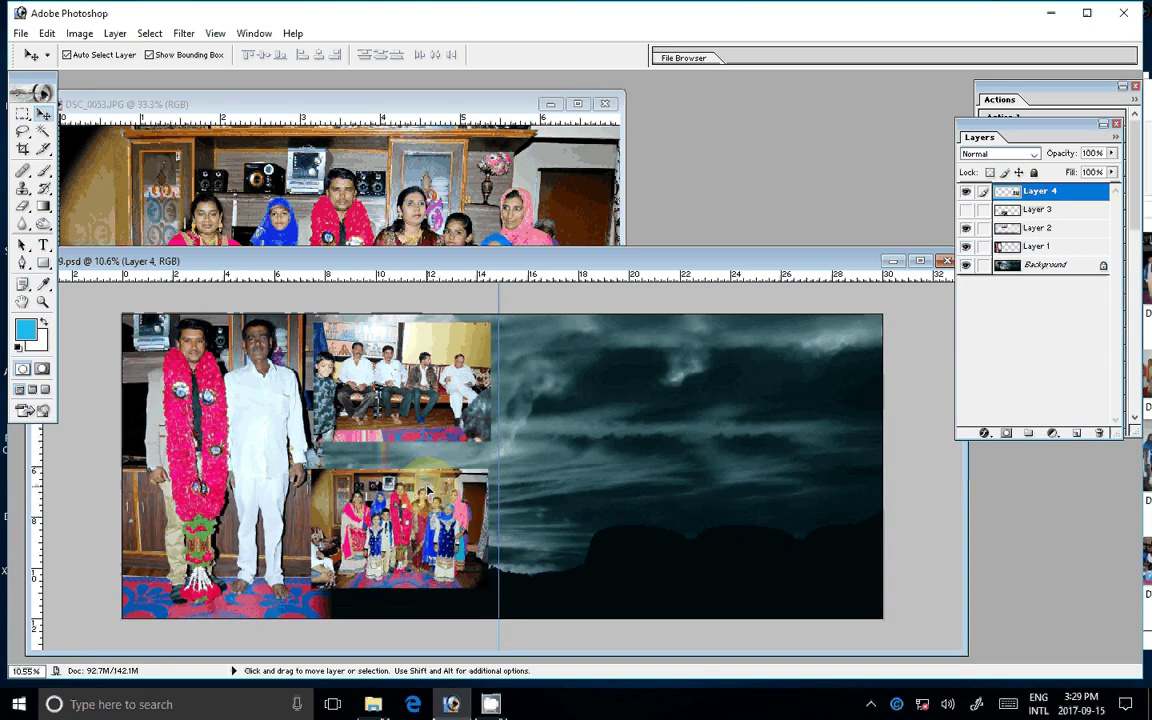
left_click(520, 179)
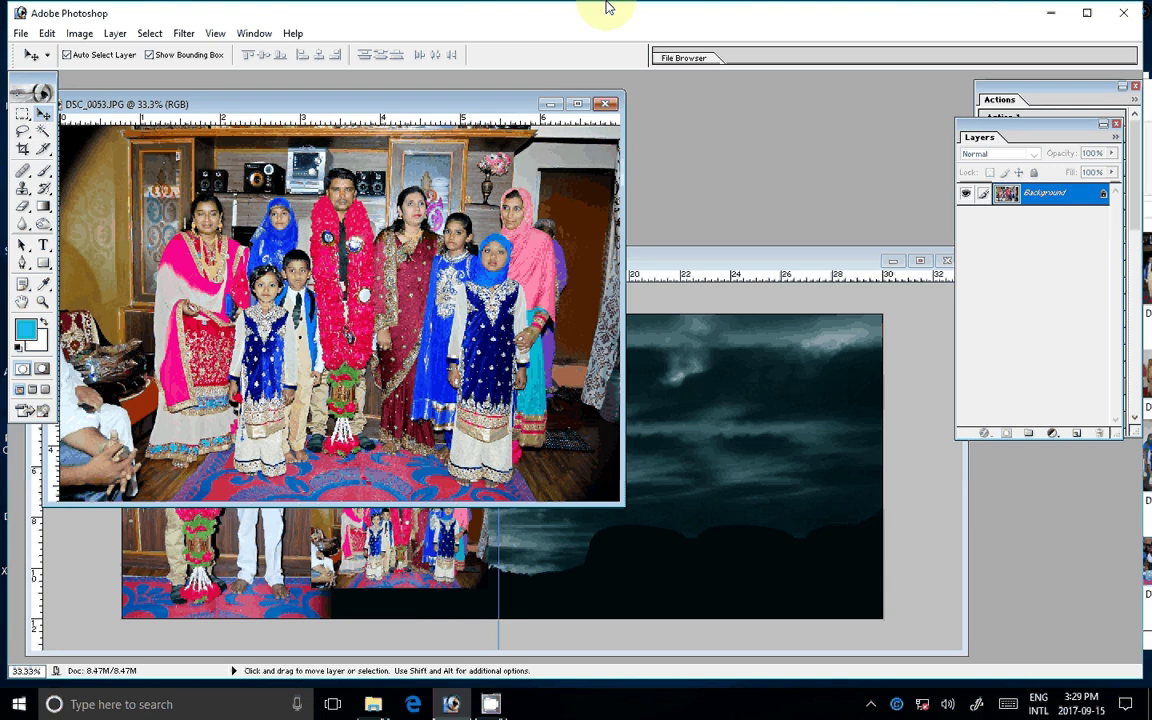
left_click(605, 104)
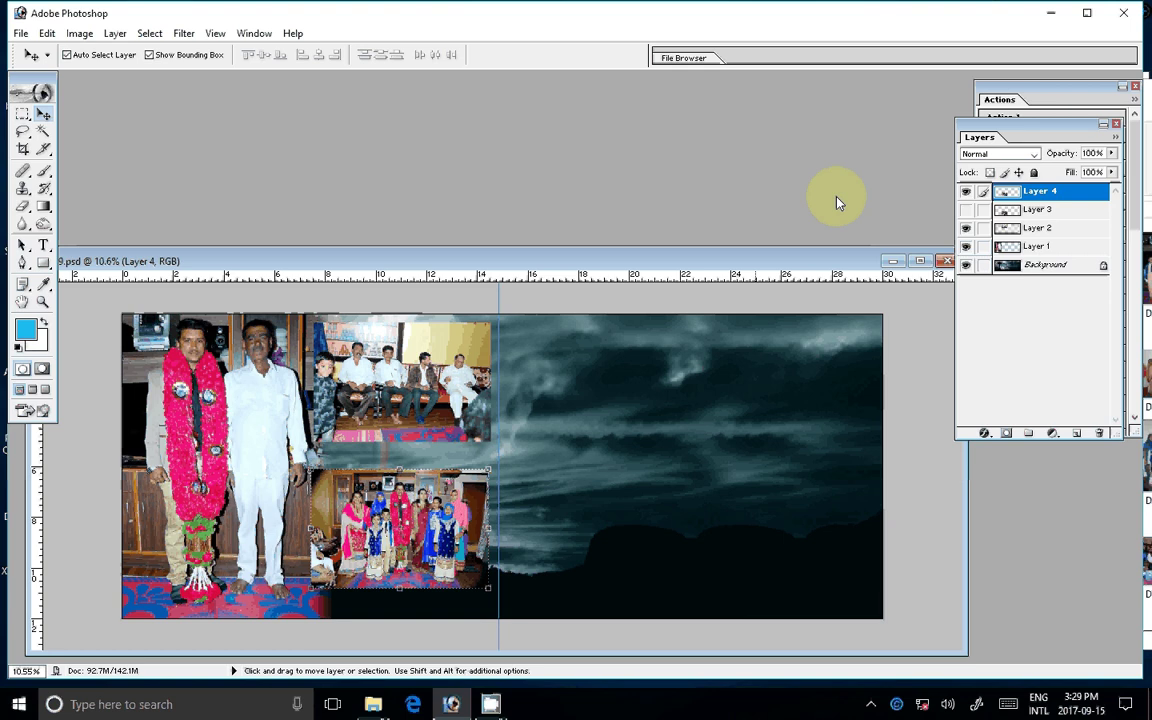
left_click(373, 704)
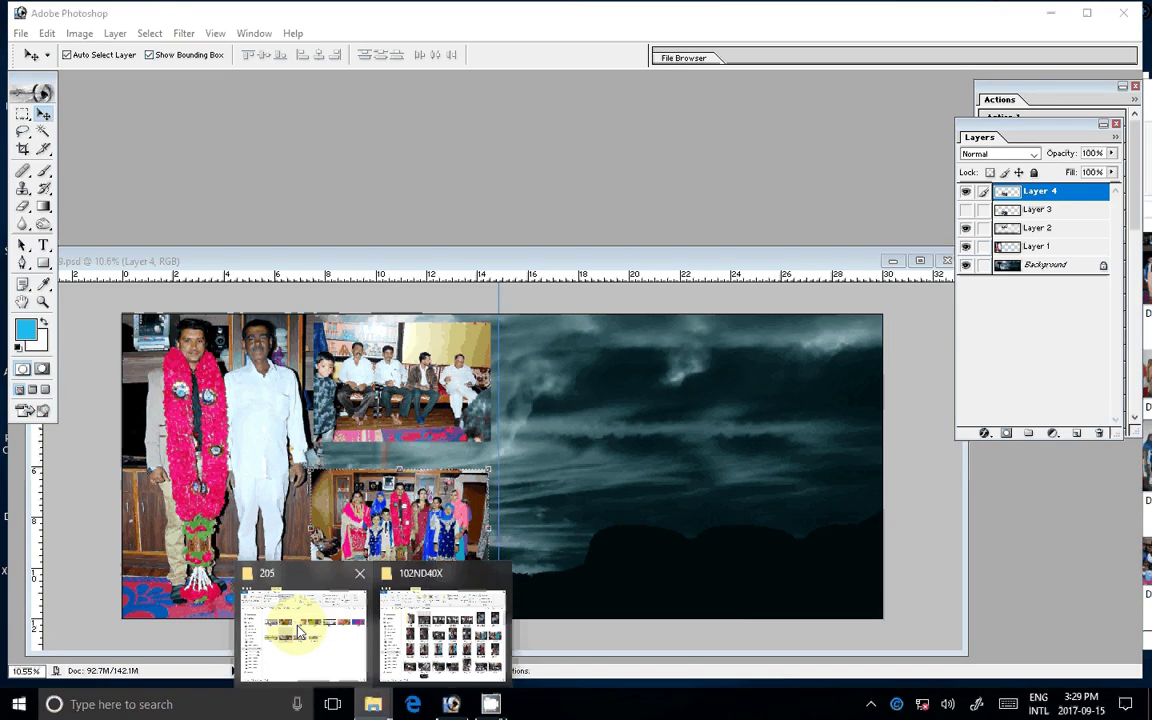
- Drag DSC_0053 onto the S DII folder, then select and open DSC_0054–DSC_0056 in Photoshop
left_click(441, 630)
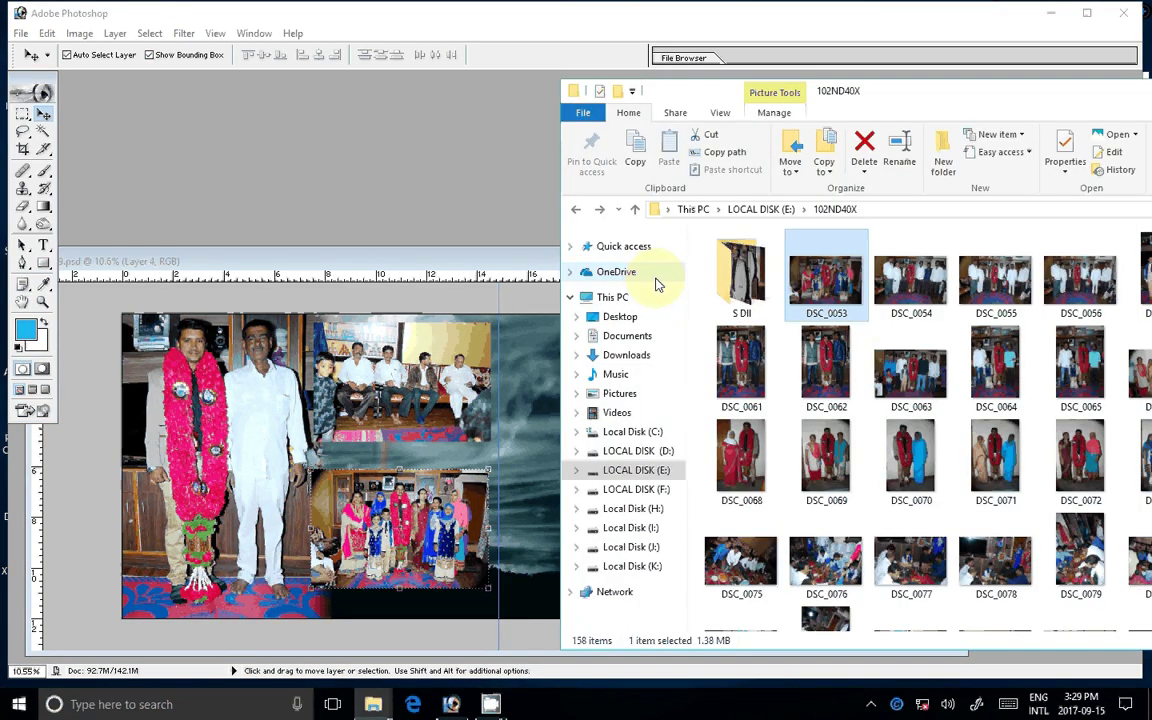
left_click_drag(826, 290, 743, 297)
left_click_drag(789, 90, 729, 112)
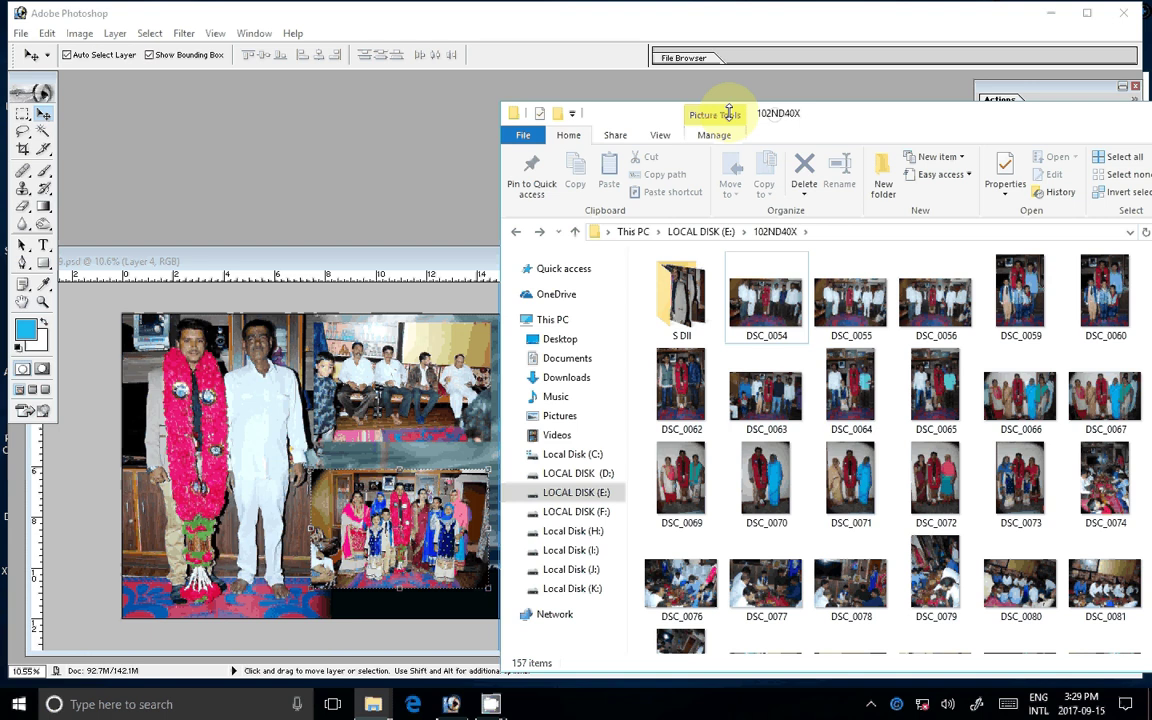
left_click_drag(960, 345, 743, 313)
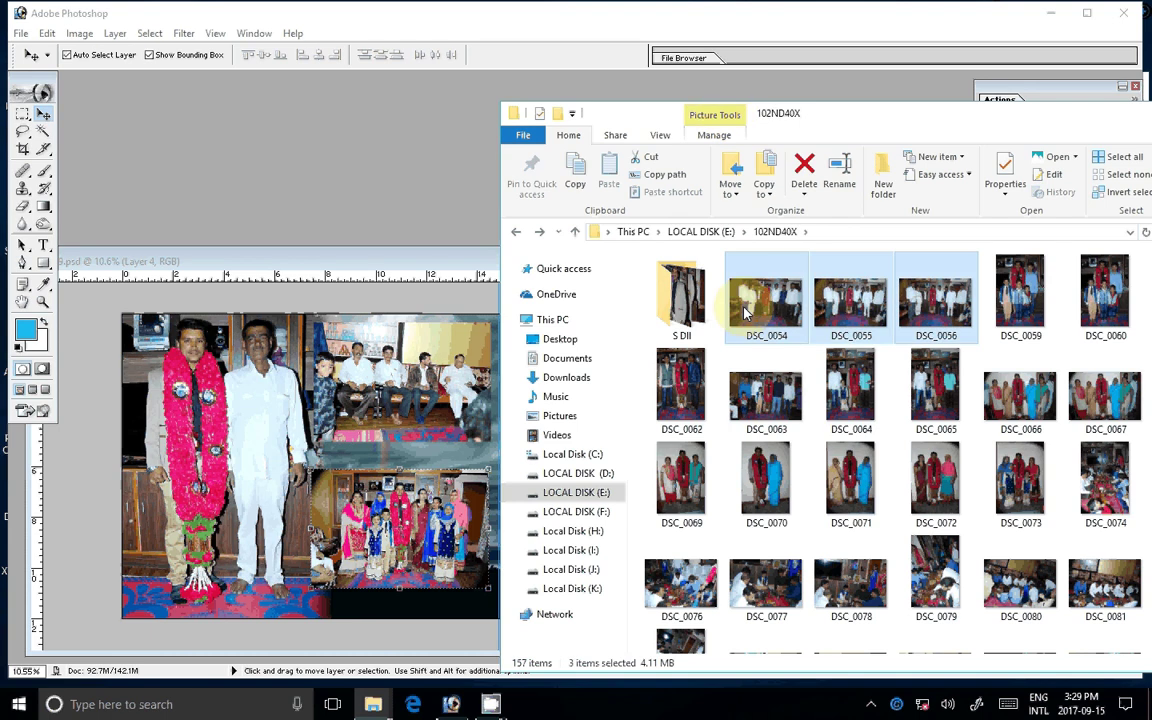
double_click(743, 313)
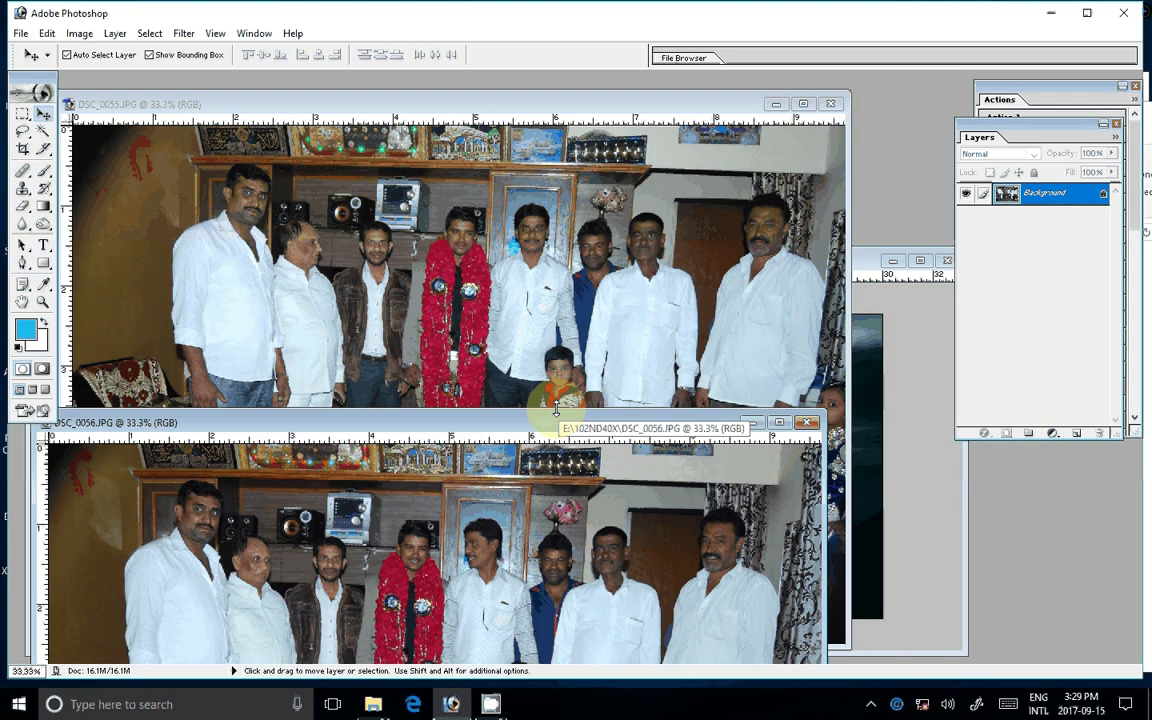
- Bring DSC_0055 forward, remove its guide, and dock the Layers and Actions panels together
left_click(531, 358)
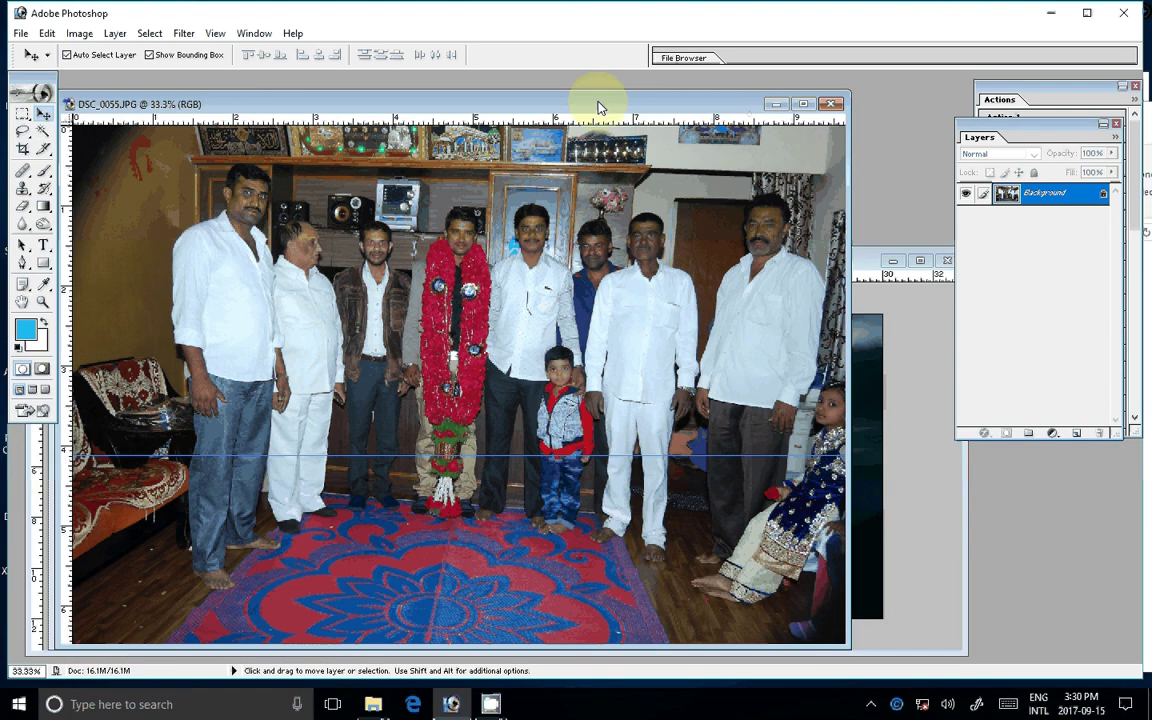
mouse_move(598, 106)
left_mouse_down()
mouse_move(531, 414)
mouse_move(540, 489)
left_mouse_up()
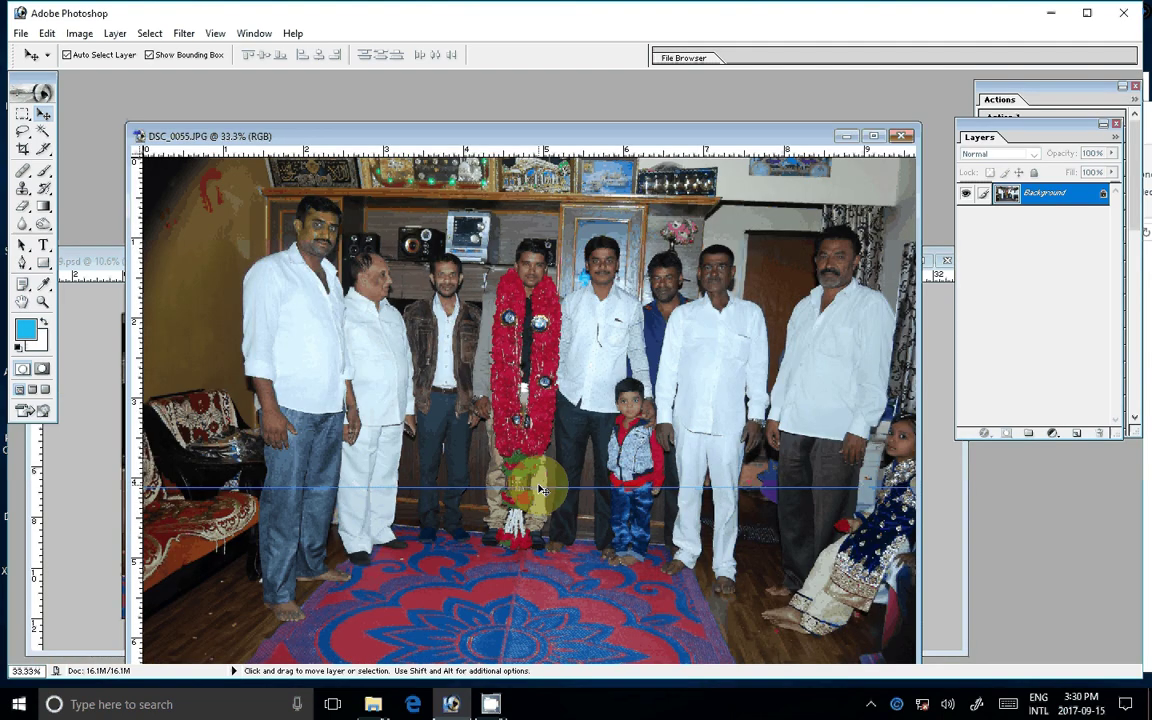
left_click_drag(540, 489, 1022, 136)
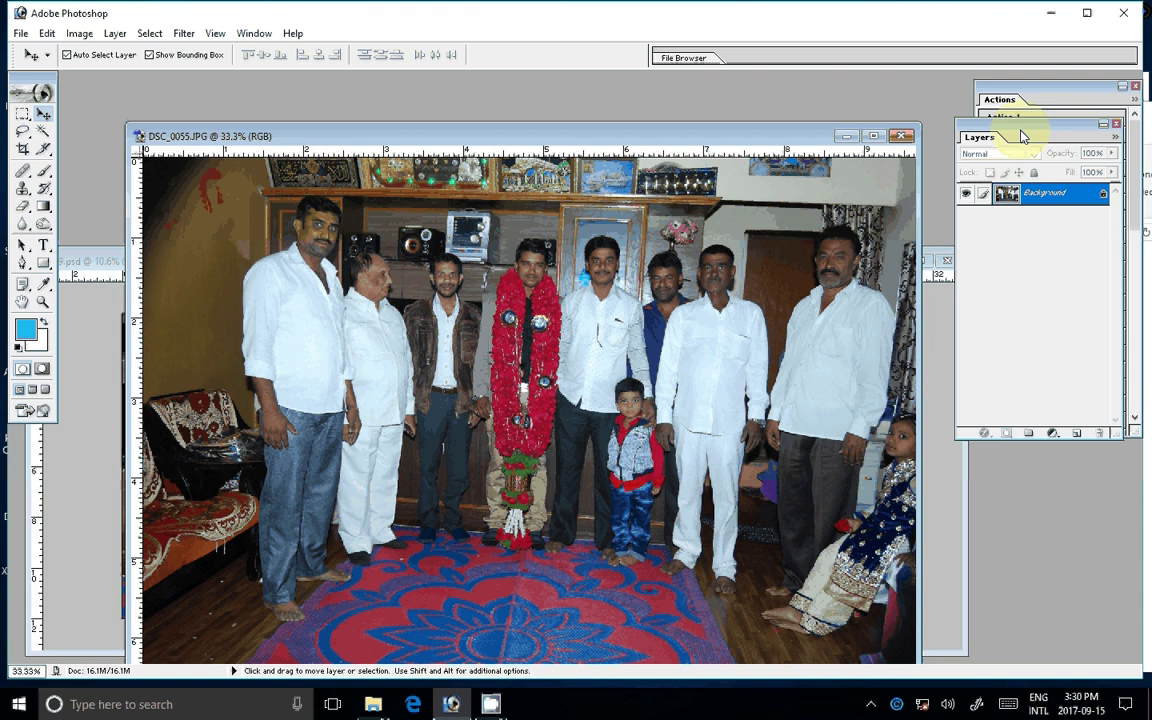
mouse_move(1022, 136)
left_mouse_down()
mouse_move(1033, 112)
mouse_move(1077, 146)
left_mouse_up()
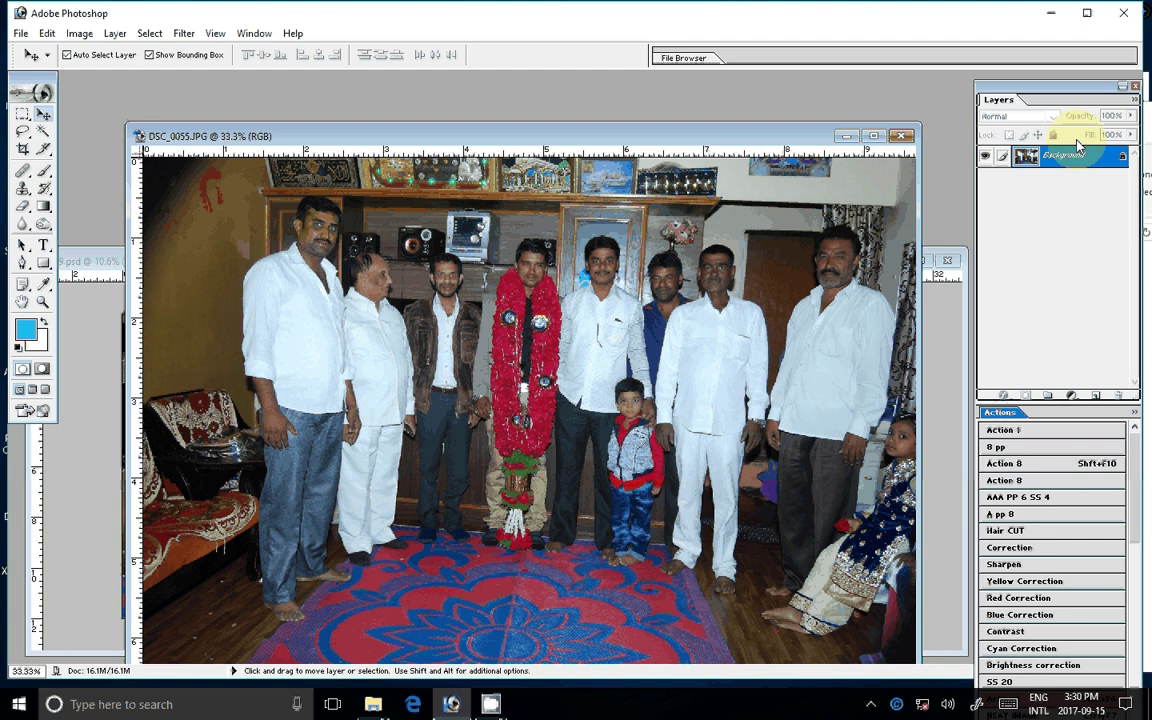
left_click_drag(1077, 146, 1007, 97)
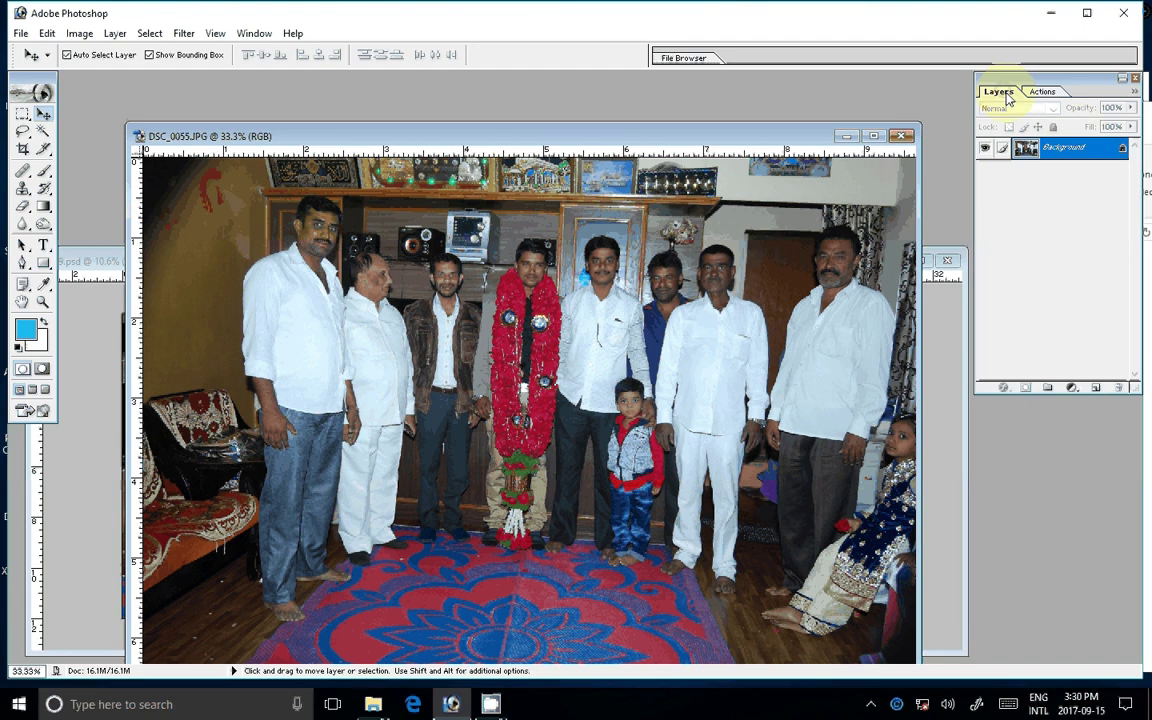
- Run the correction action, resize DSC_0055 to 7 inches wide, and drag it onto the right page
left_click(1042, 91)
left_click(1036, 228)
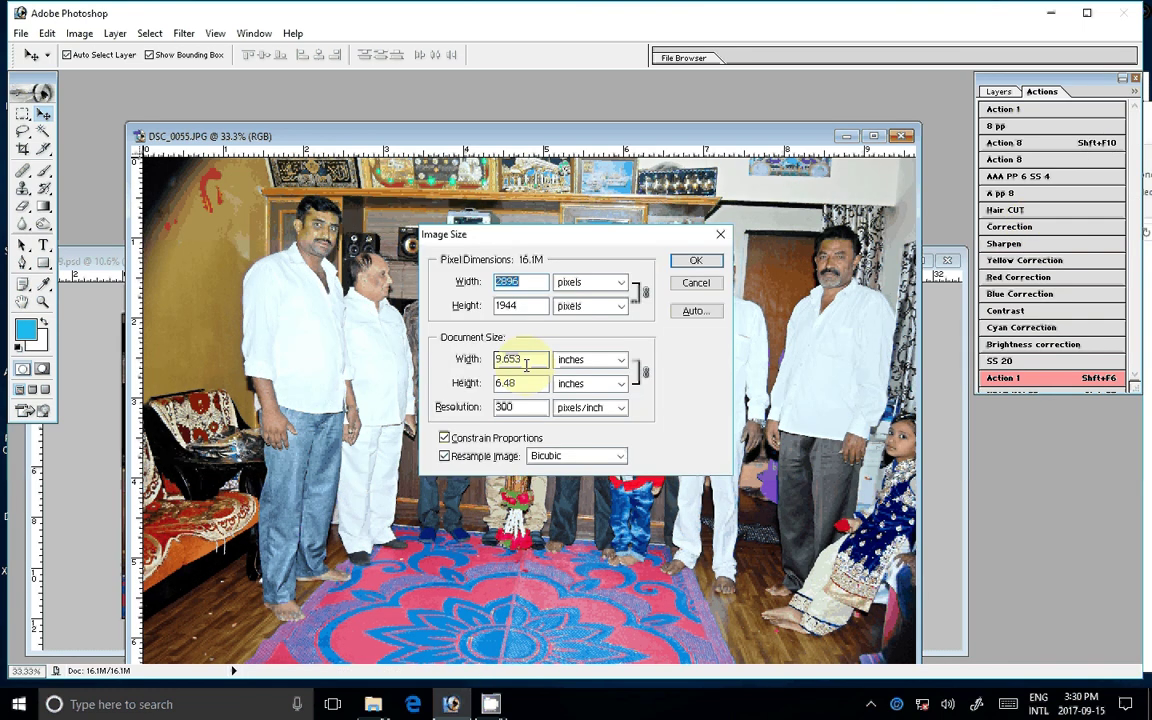
double_click(520, 359)
type("7")
left_click(693, 261)
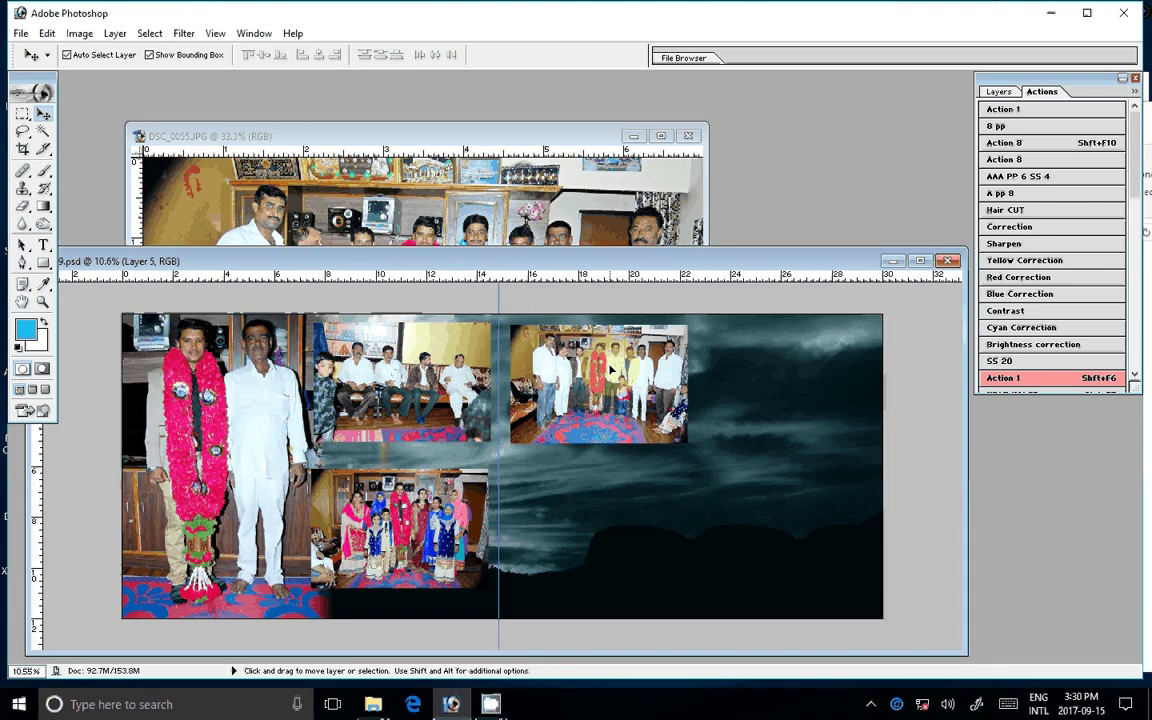
left_click(590, 198)
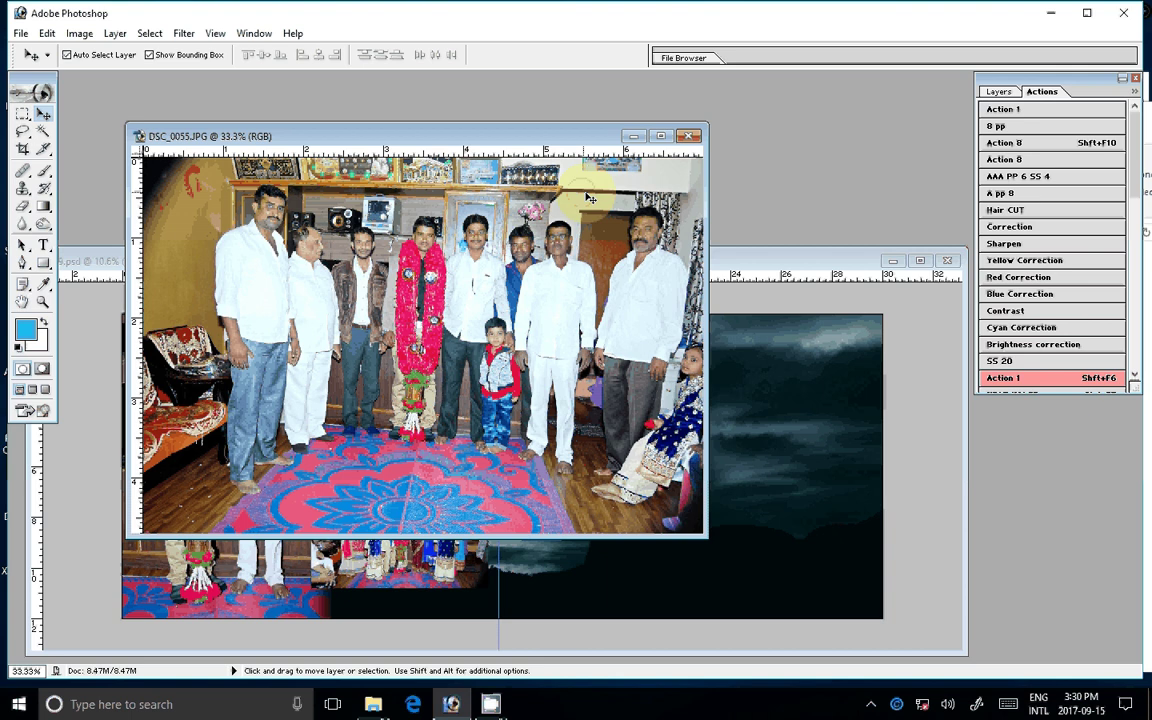
left_click_drag(590, 198, 650, 335)
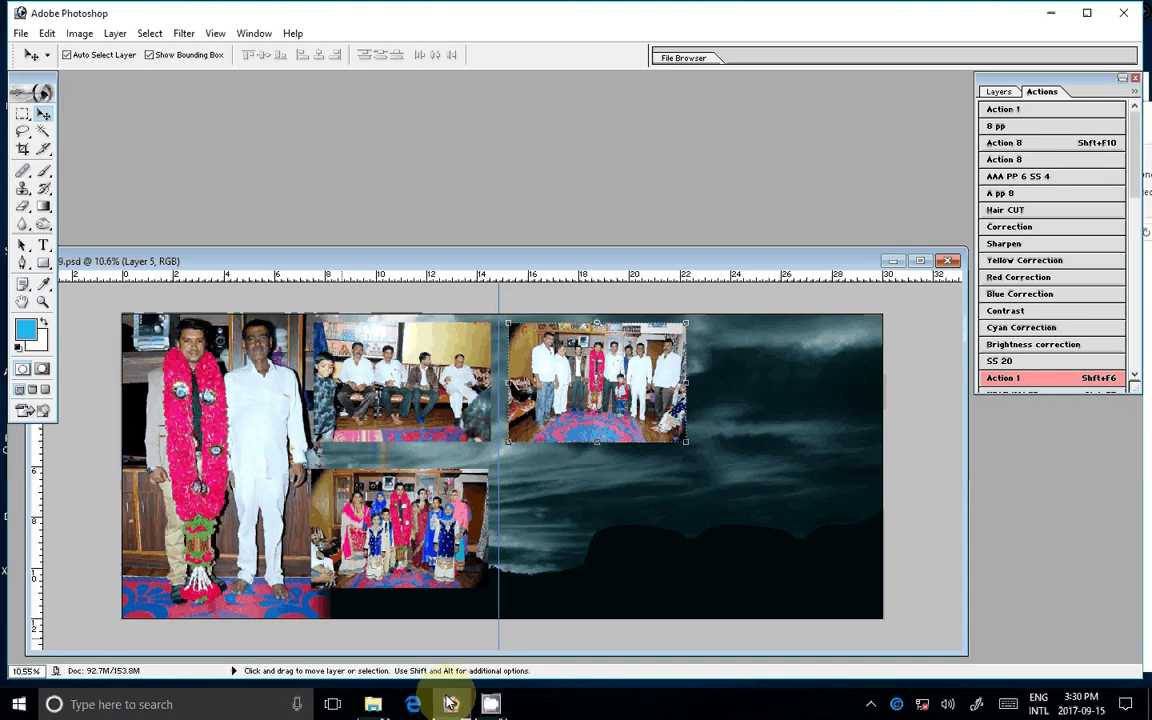
- Delete photos DSC_0054–DSC_0056 and drag DSC_0059 and DSC_0060 from Explorer into Photoshop
left_click(373, 704)
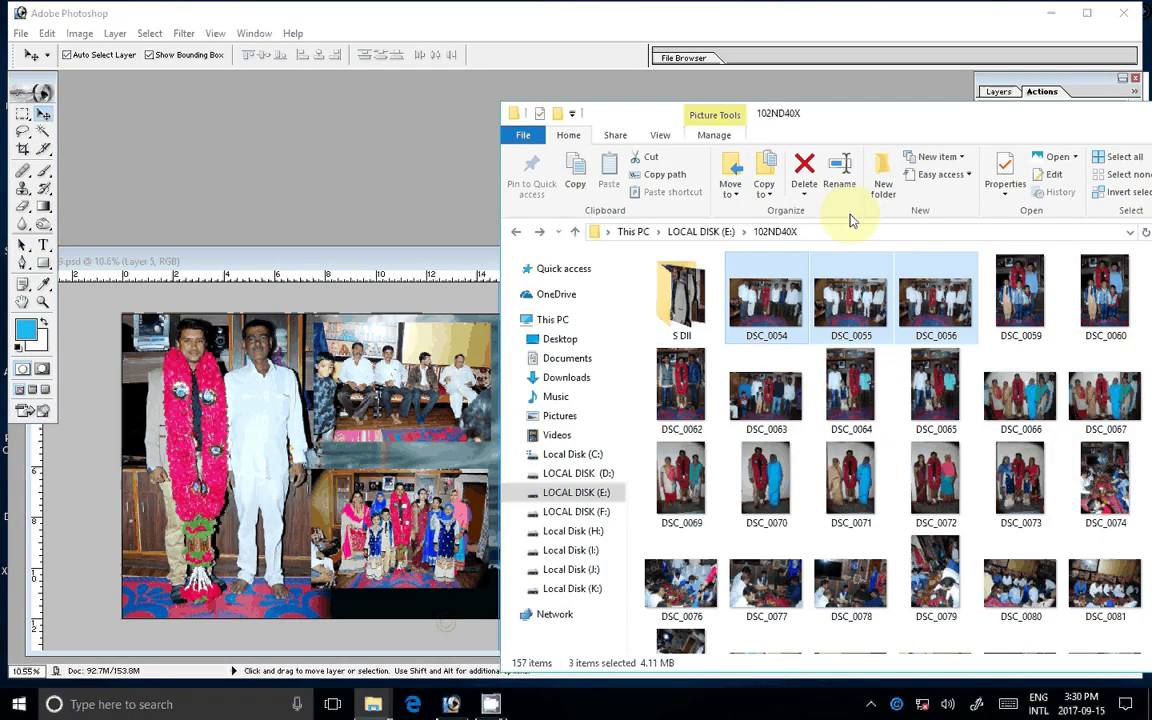
key("Delete")
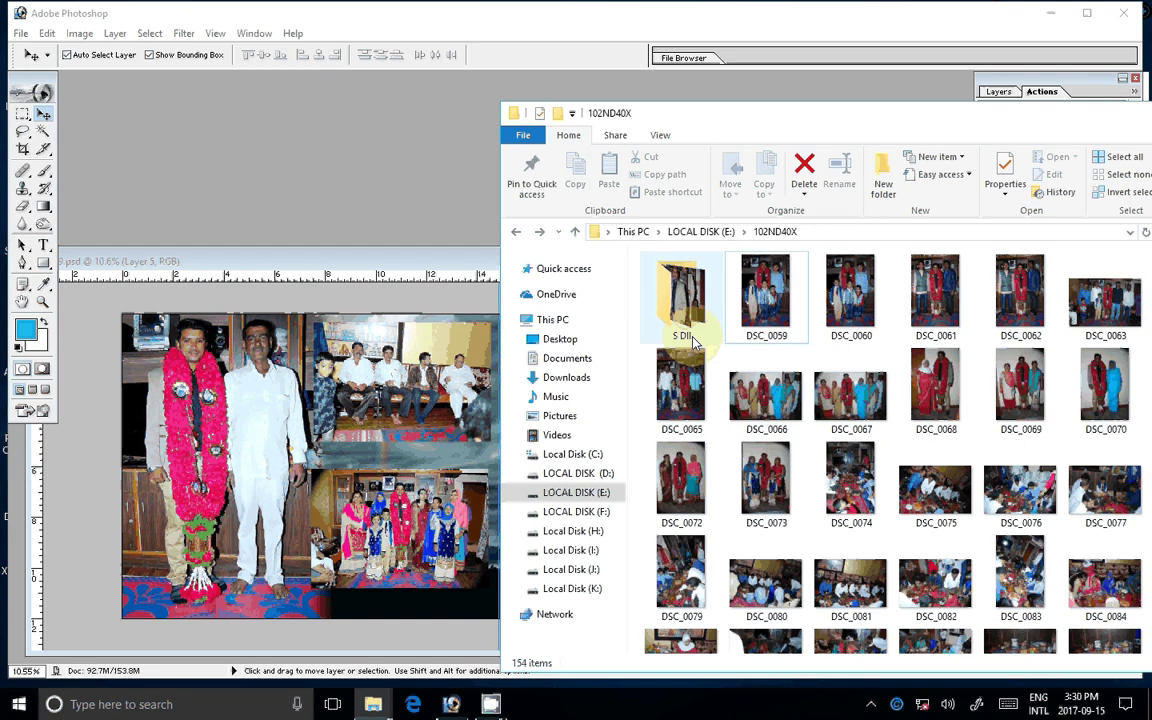
left_click(772, 295)
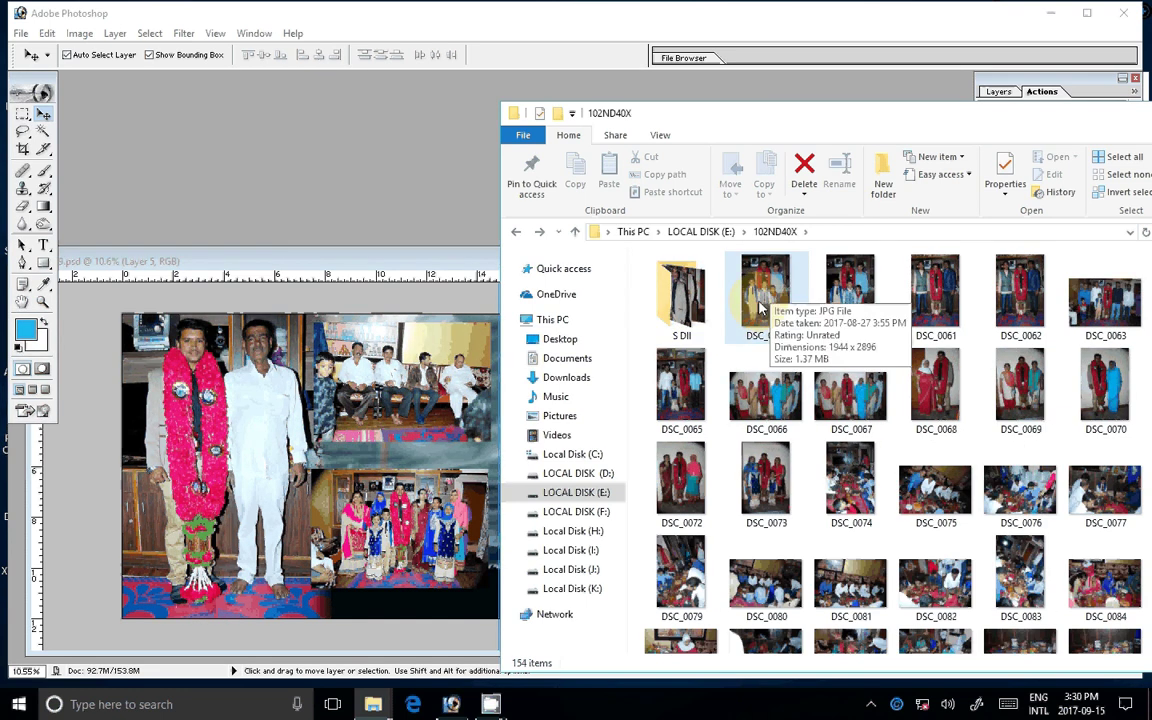
left_click_drag(760, 308, 531, 288)
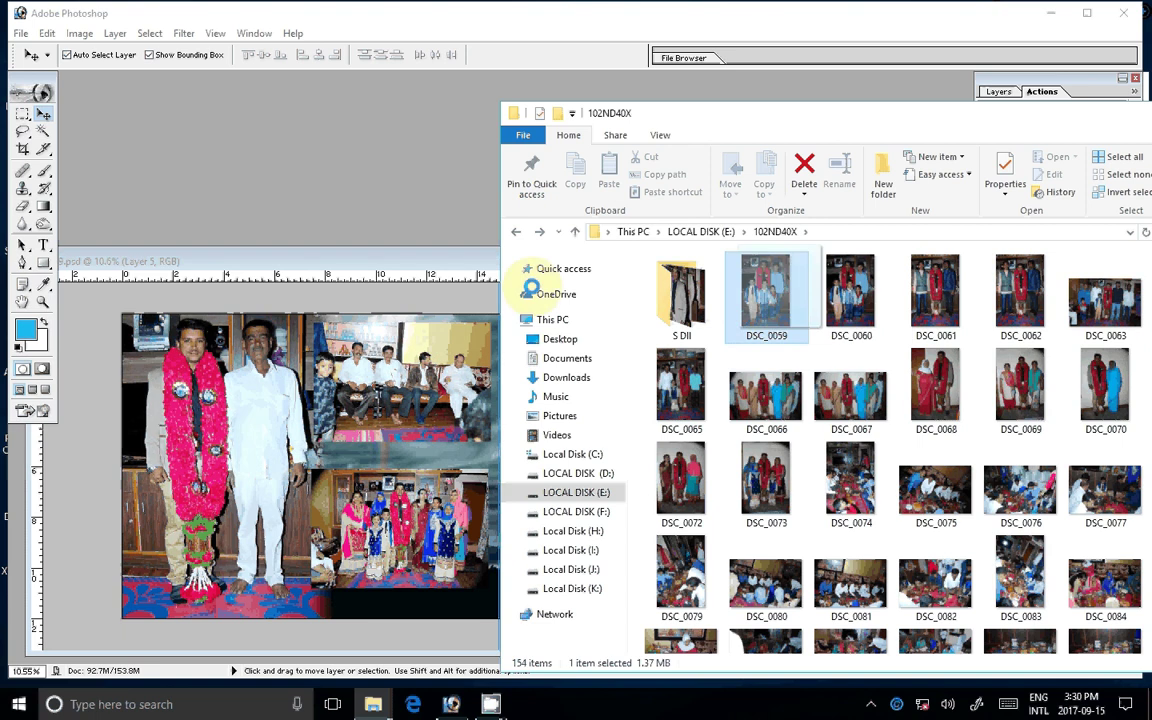
mouse_move(531, 288)
left_mouse_down()
mouse_move(864, 330)
mouse_move(299, 140)
left_mouse_up()
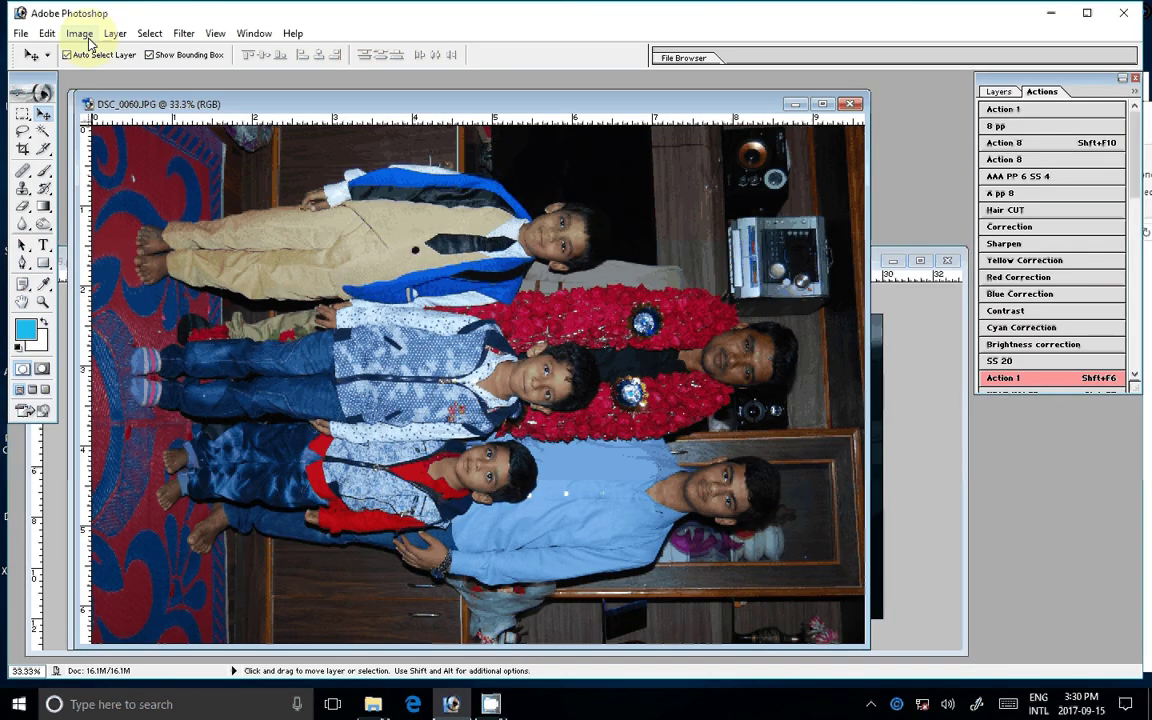
- Rotate DSC_0060 90° upright, close DSC_0059, and run the Correction action on DSC_0060
left_click(79, 33)
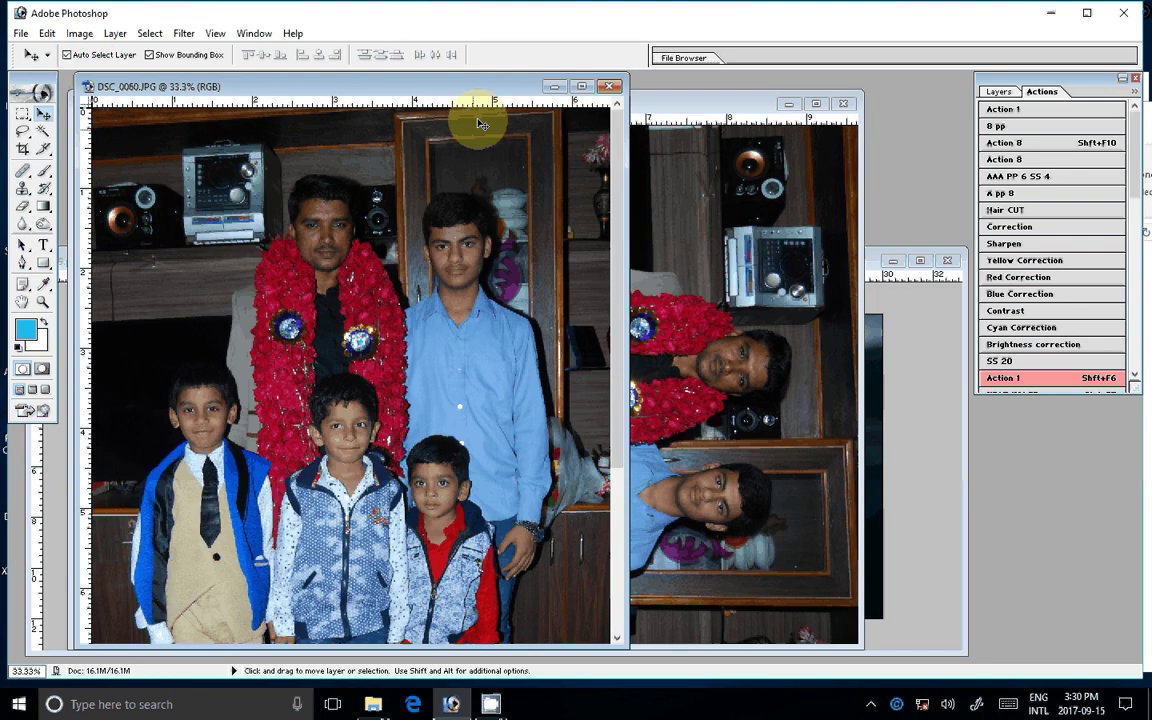
key("ctrl+Tab")
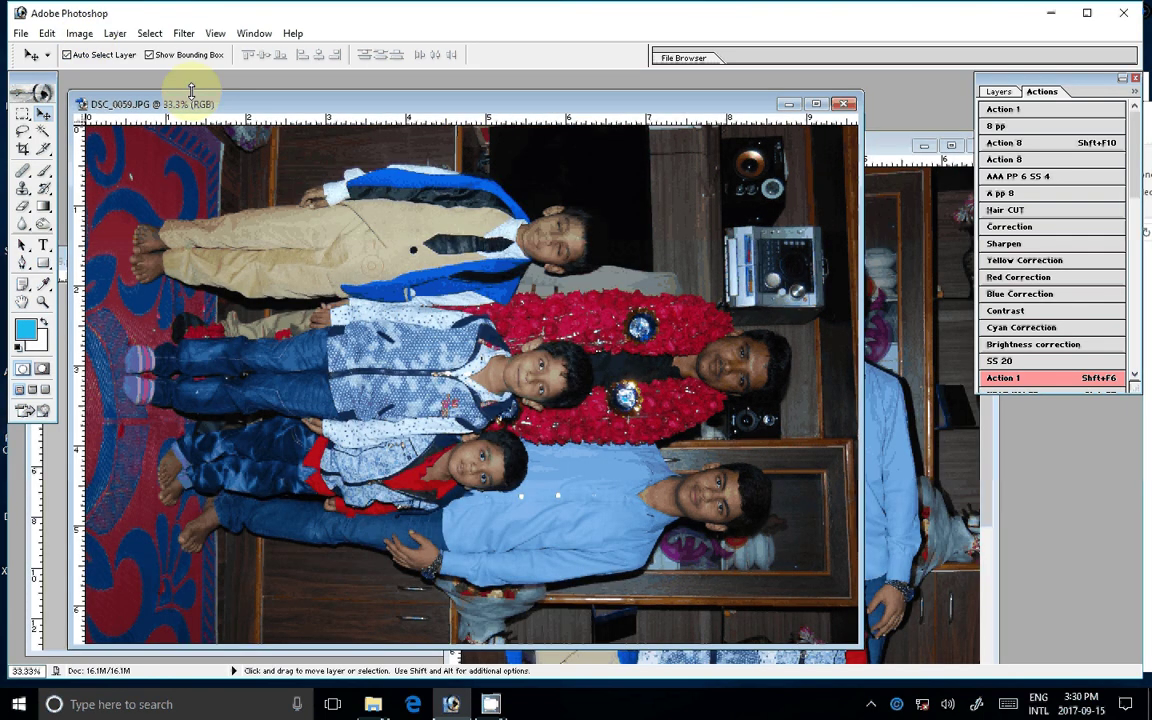
key("ctrl+w")
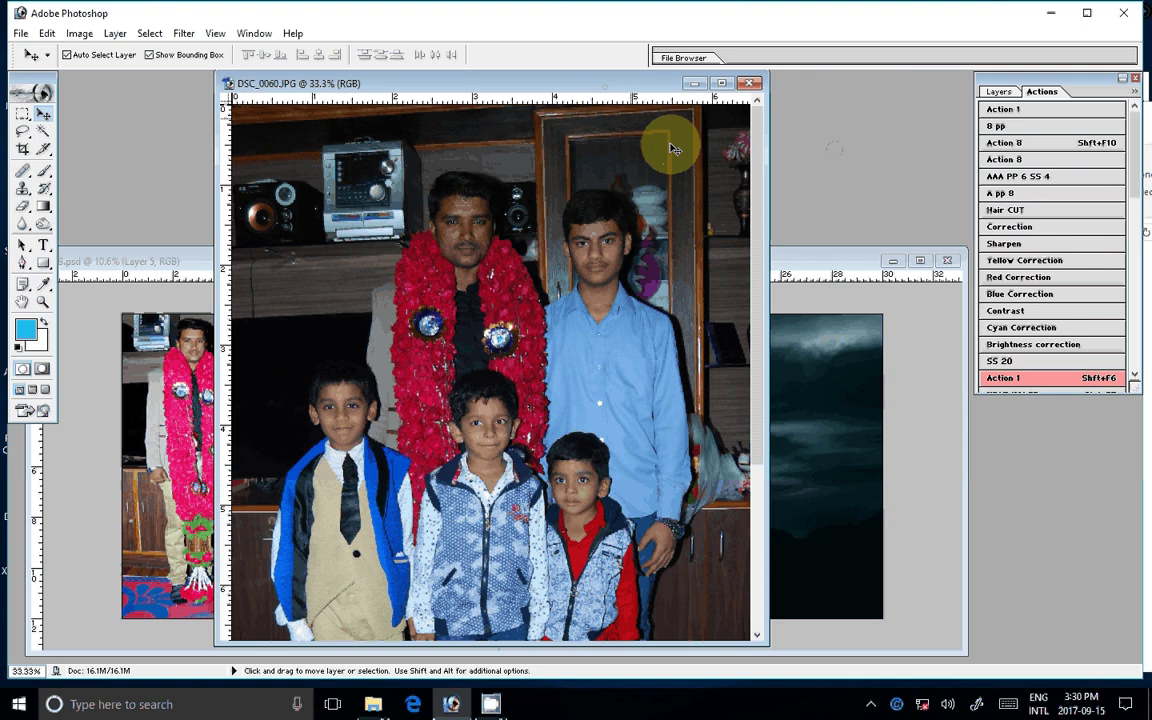
left_click(1038, 227)
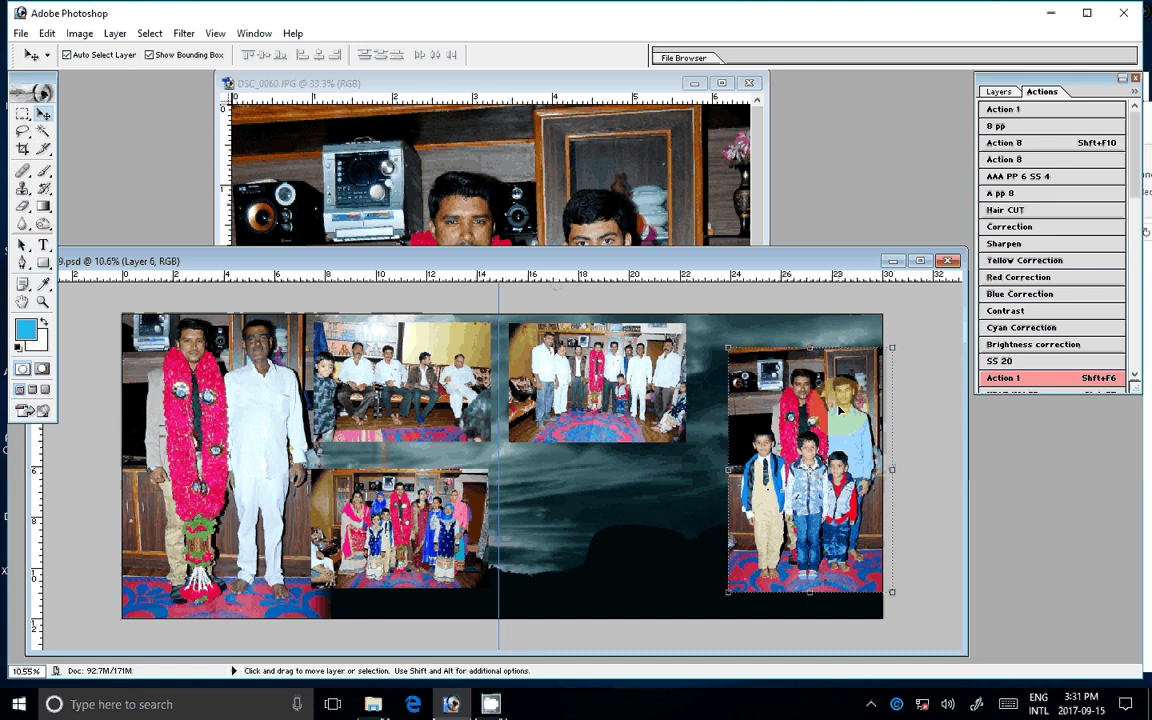
- Position DSC_0060 as Layer 6 on the right page, close its source, and return to Explorer
left_click_drag(838, 410, 798, 418)
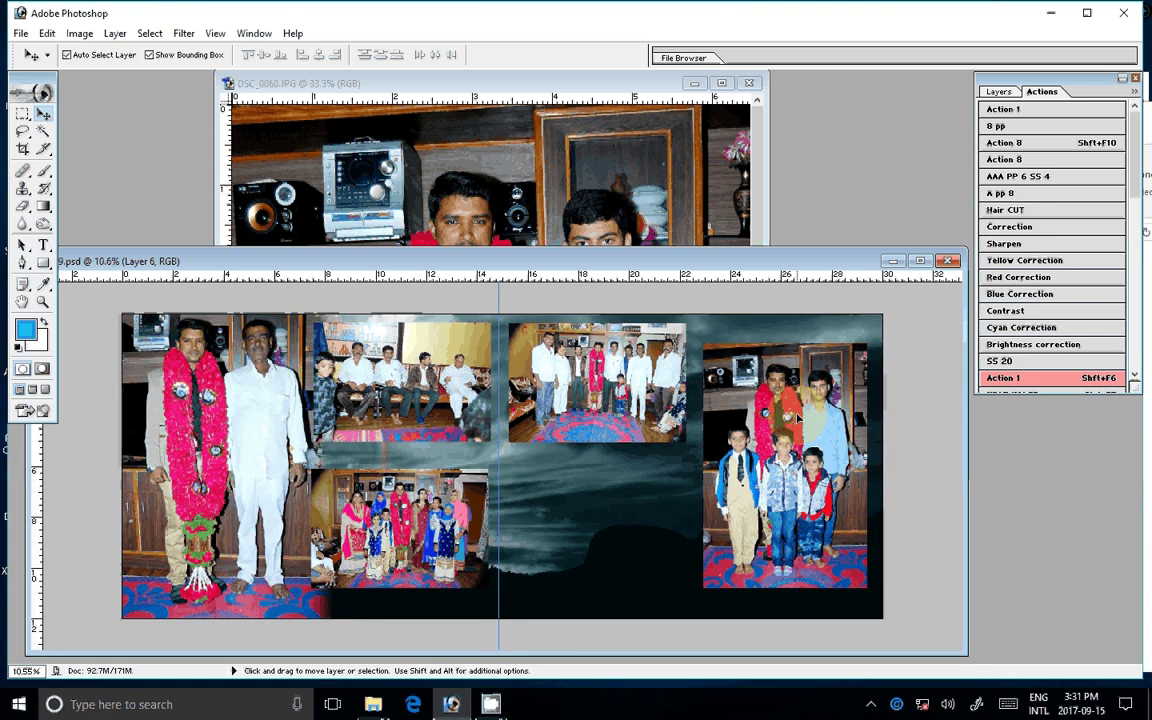
left_click(880, 8)
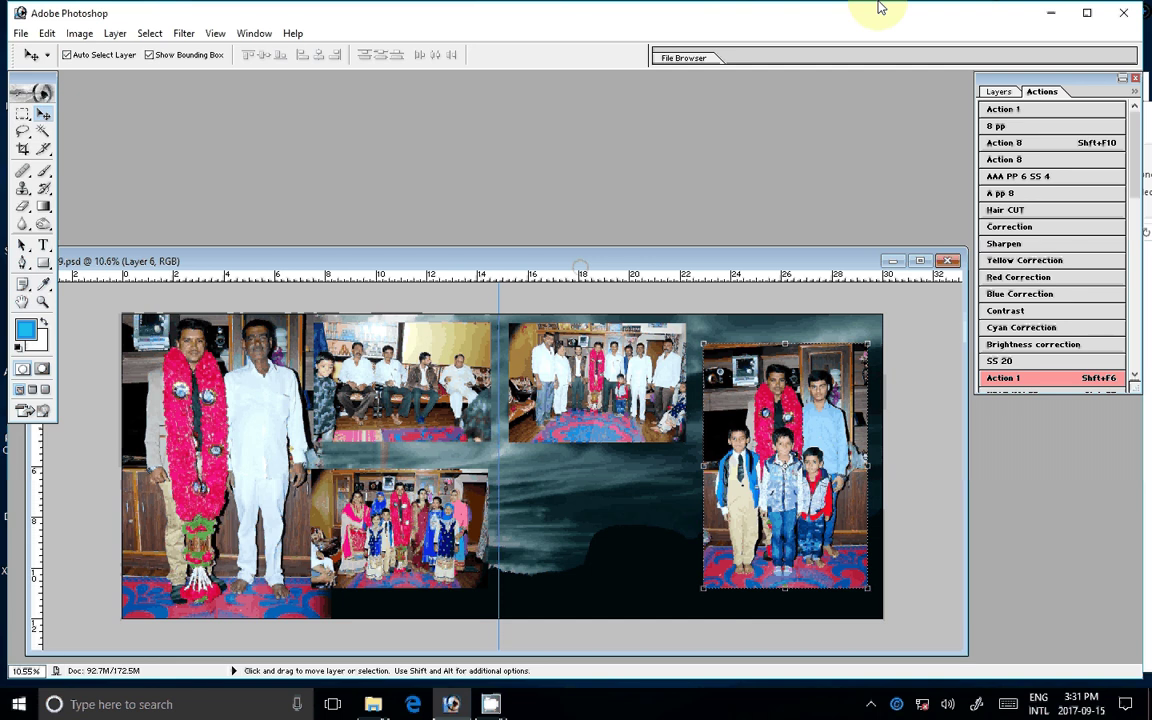
key("alt+Tab")
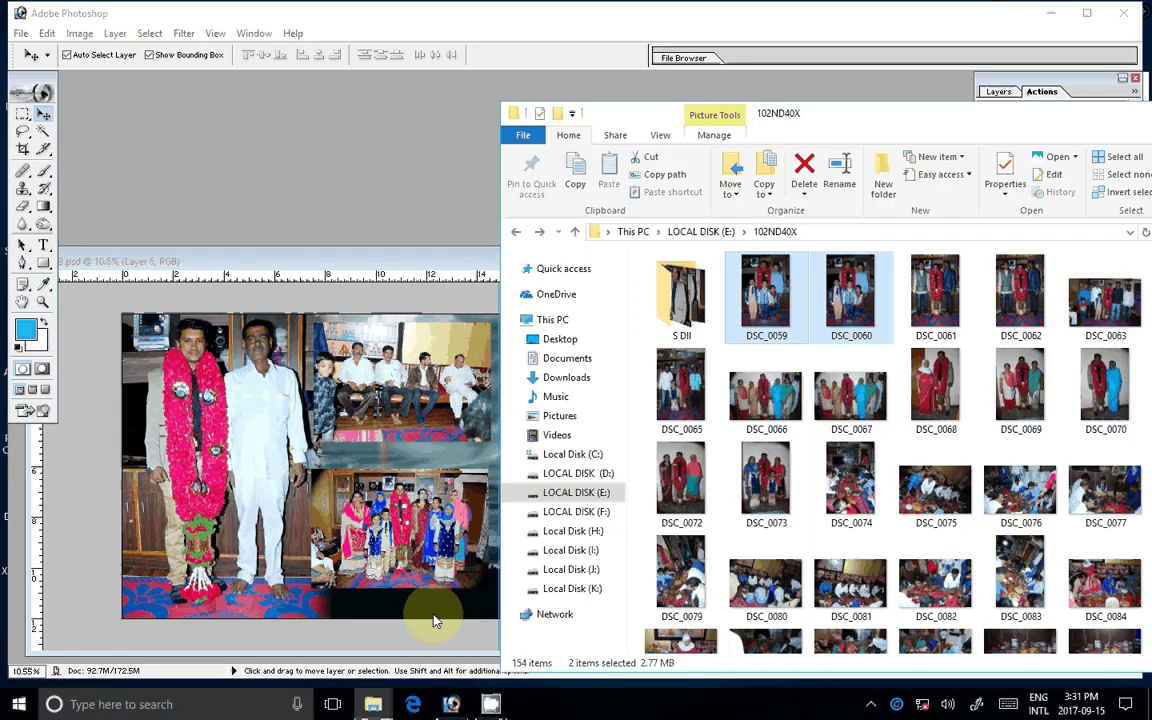
- Delete DSC_0059 and DSC_0060 from the folder and drag DSC_0063 into Photoshop
key("Delete")
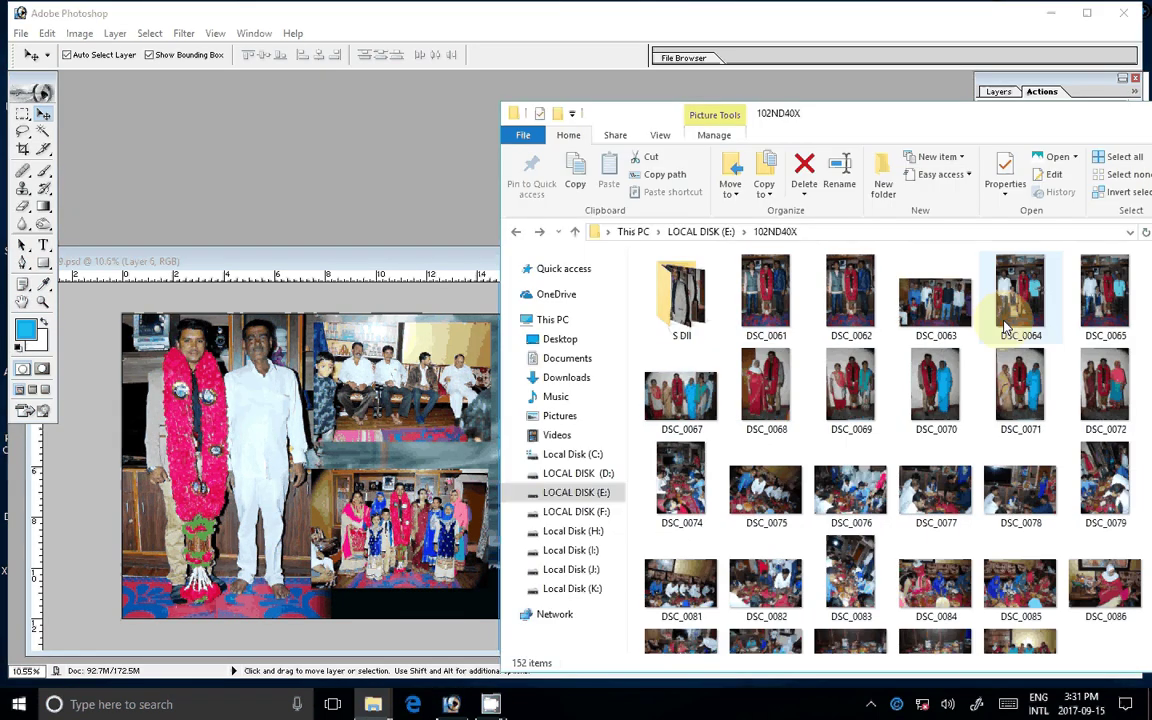
left_click_drag(935, 300, 307, 158)
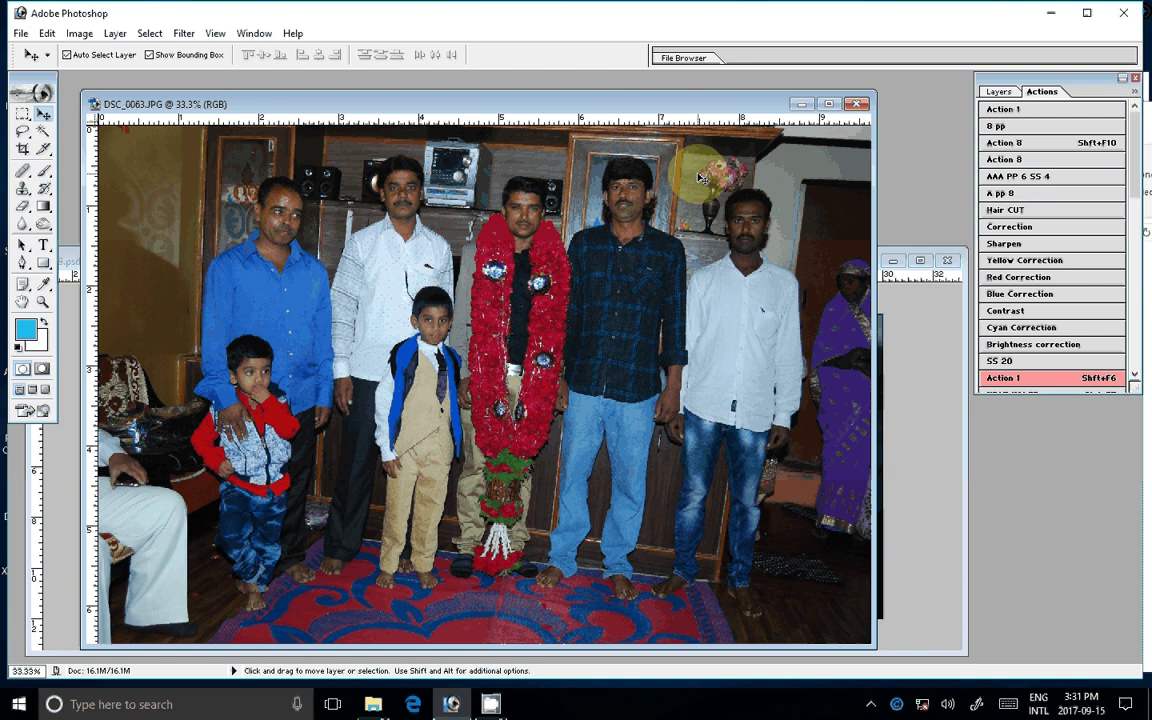
- Resize DSC_0063 to 7 inches wide and brighten it with the Correction action
key("ctrl+alt+i")
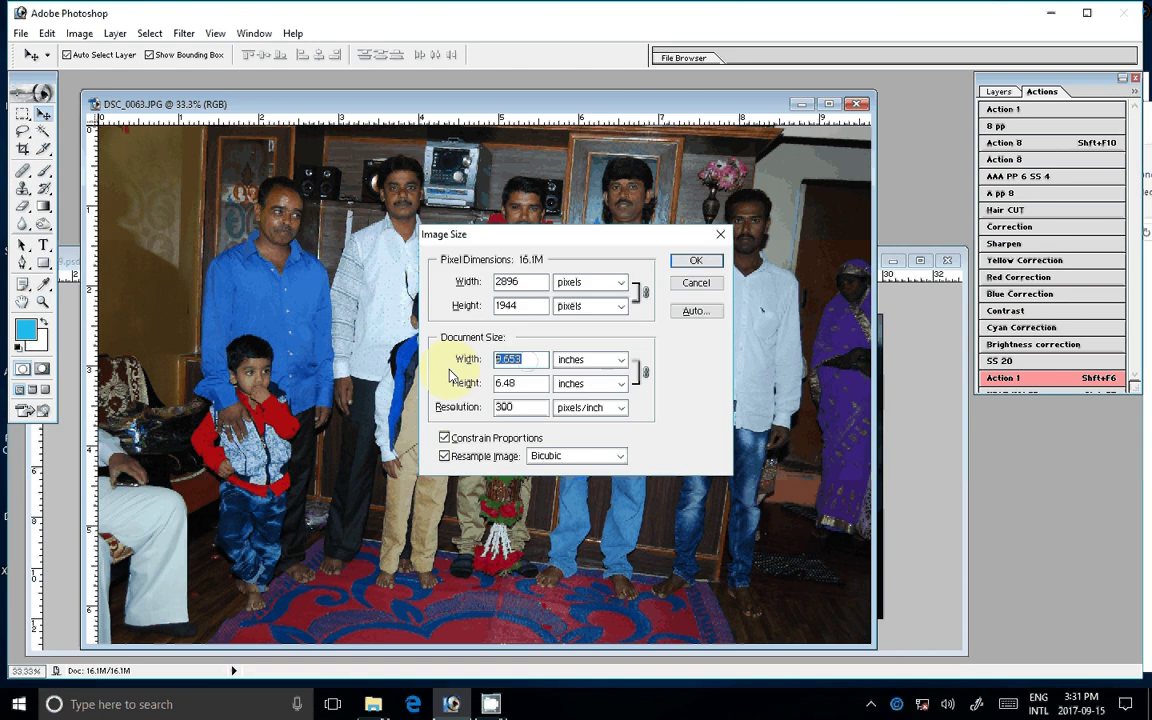
type("7")
key("Return")
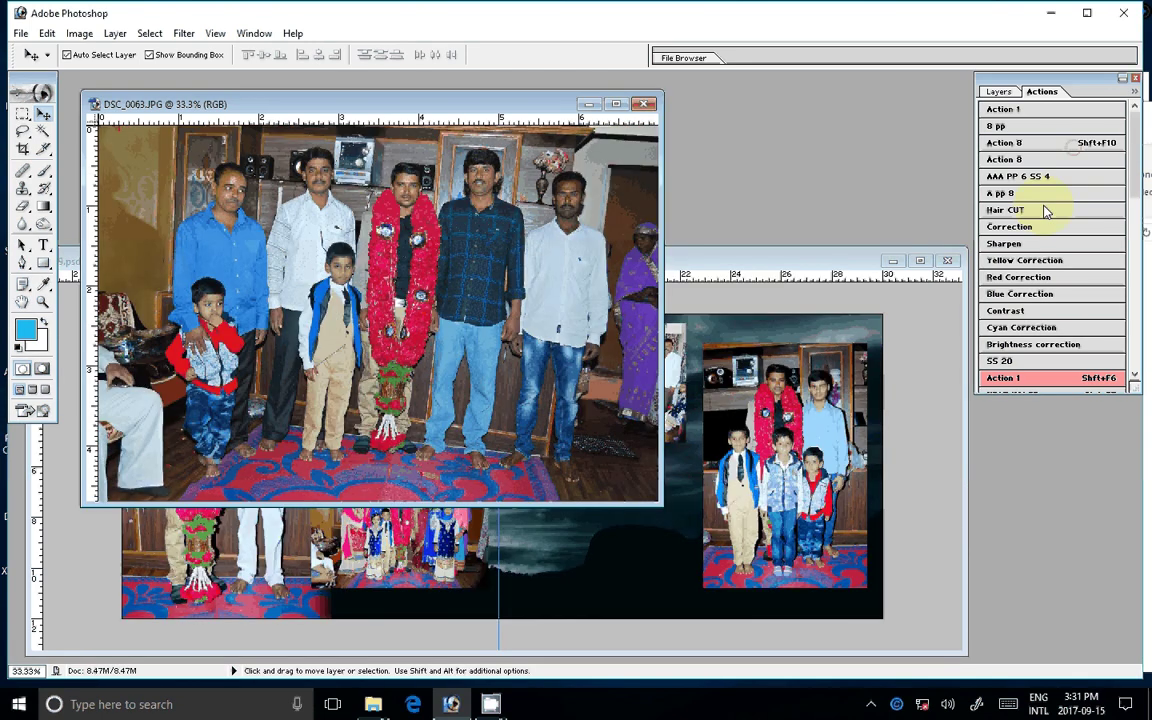
left_click(1045, 210)
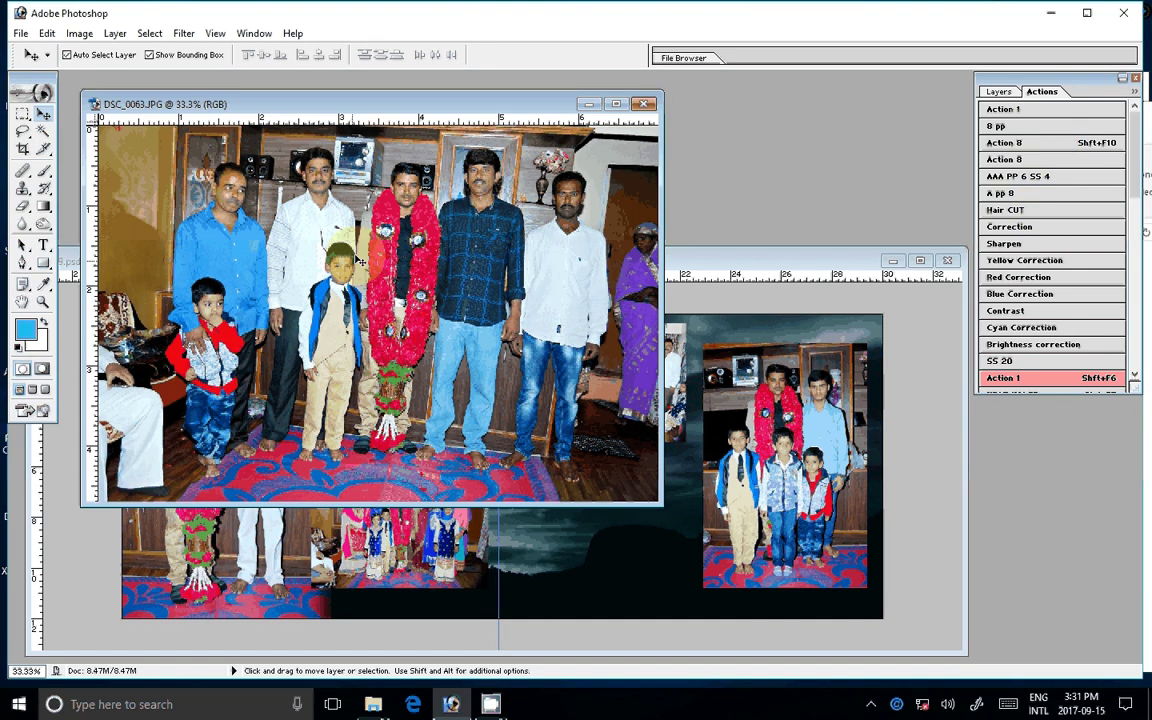
- Place DSC_0063 as Layer 7 in the lower-middle slot of the right page
left_click_drag(361, 262, 633, 498)
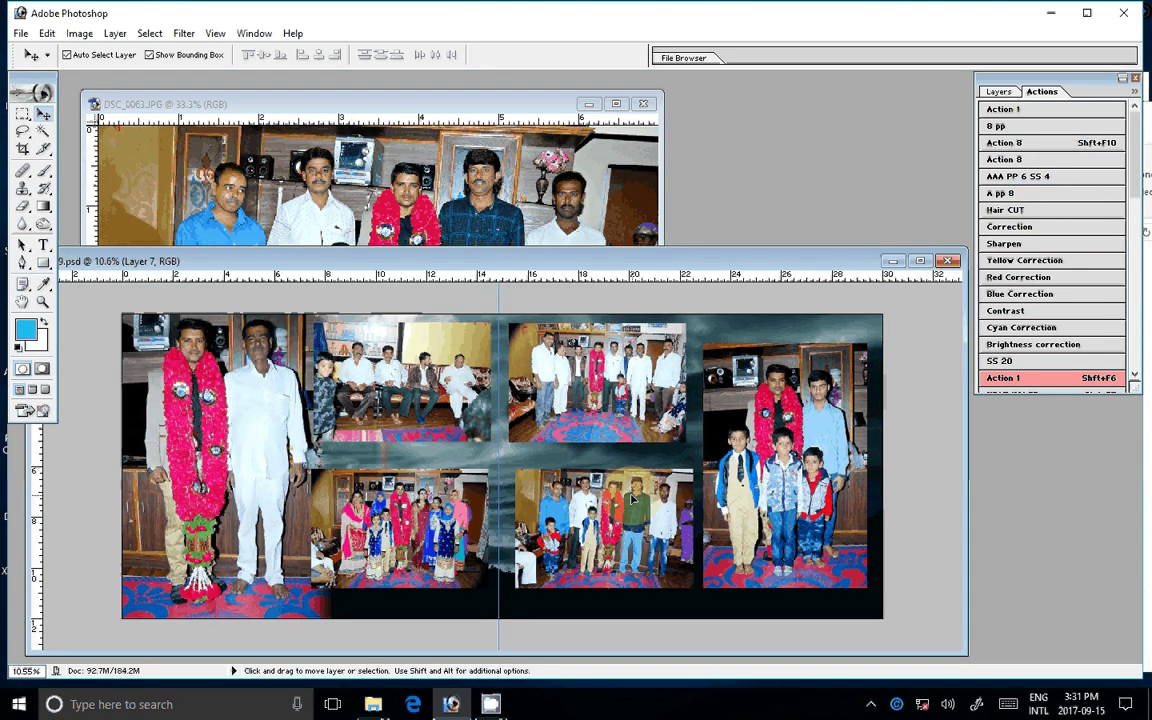
left_click_drag(633, 498, 610, 390)
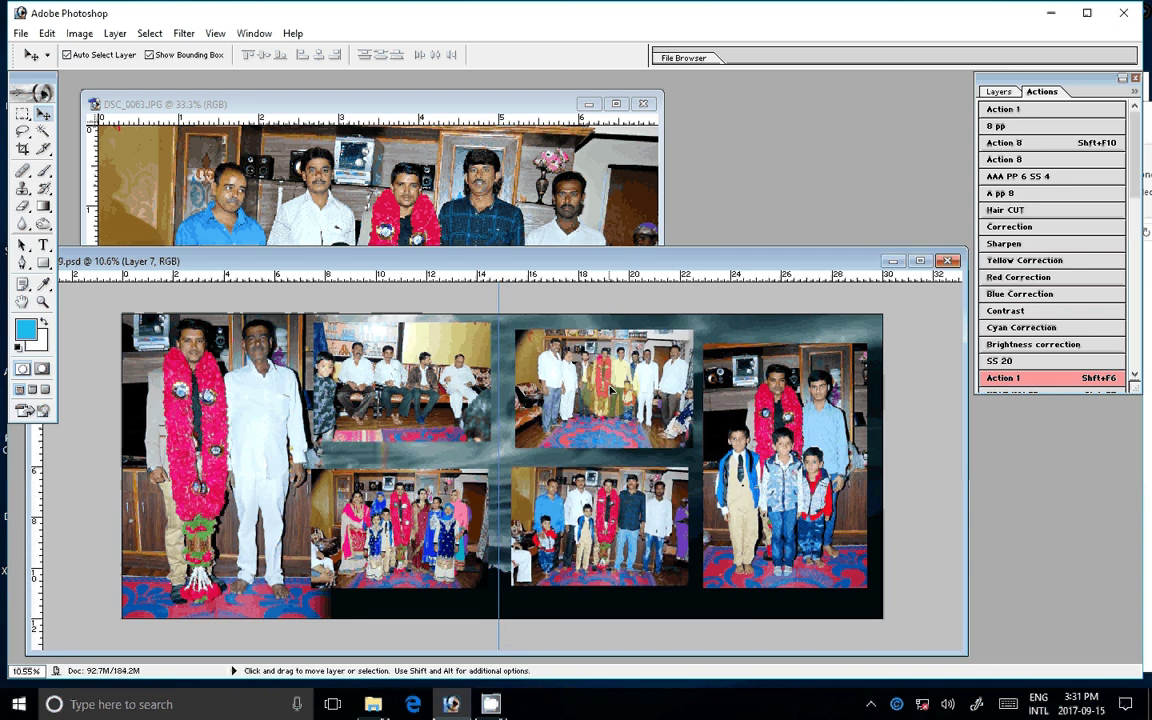
left_click(569, 351)
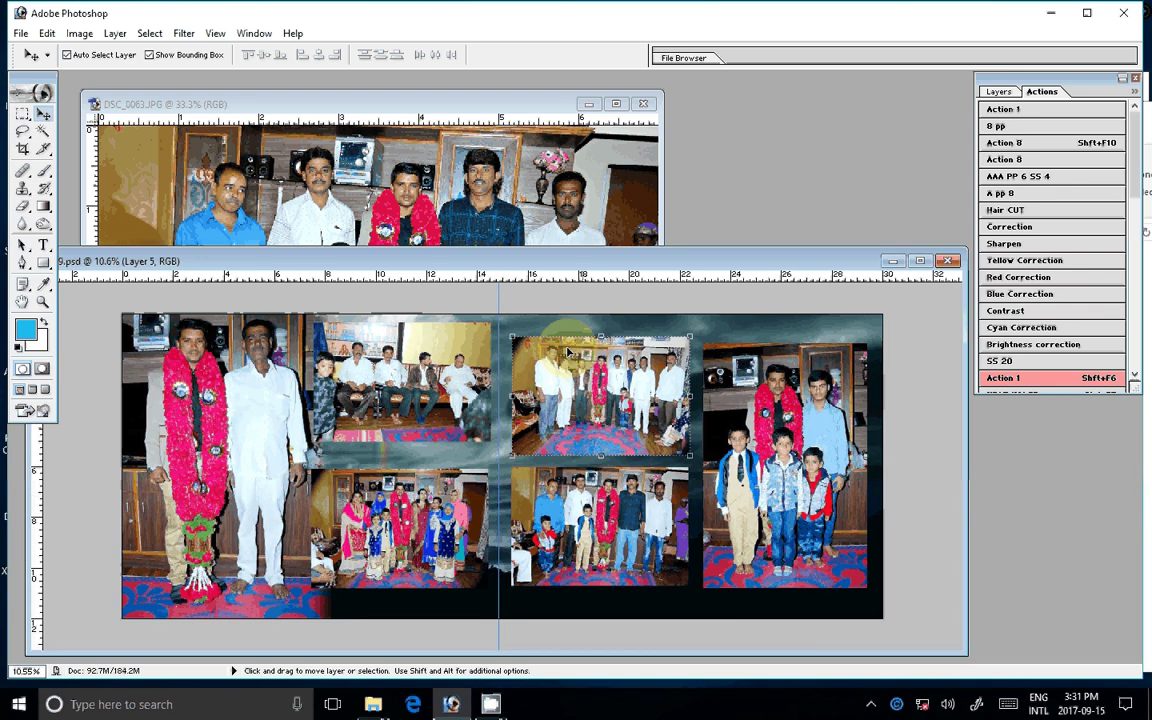
left_click(255, 382)
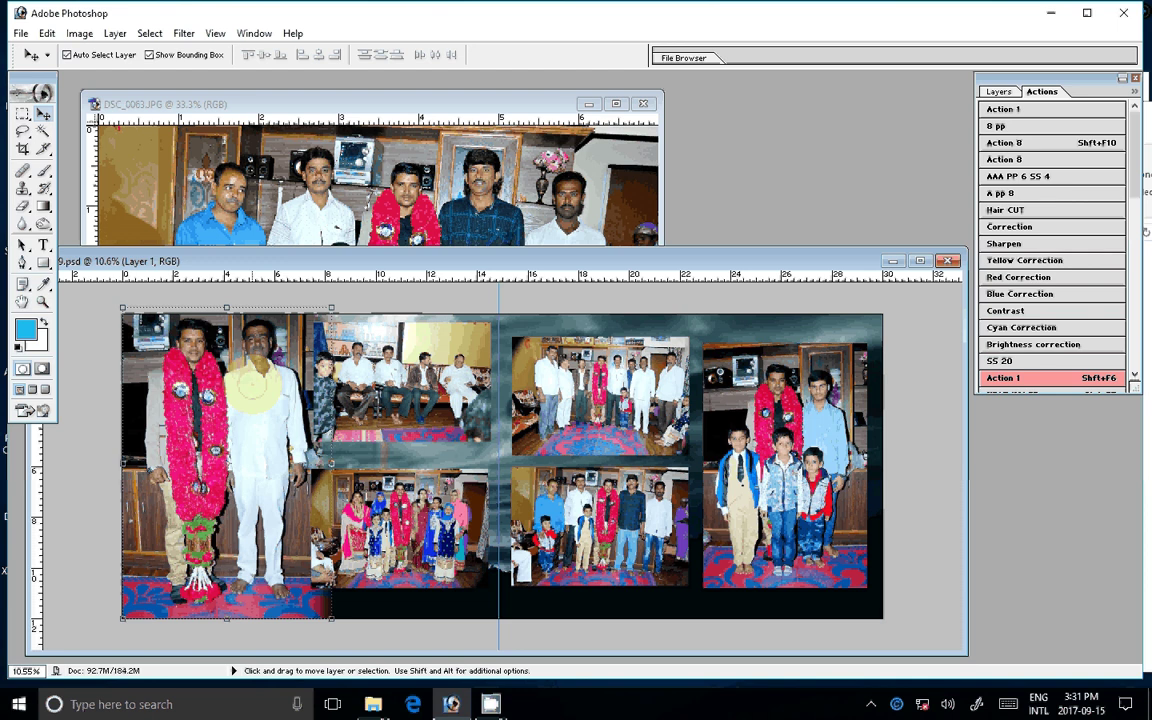
- Add a Stroke layer style border to the large left photo
left_click(1003, 92)
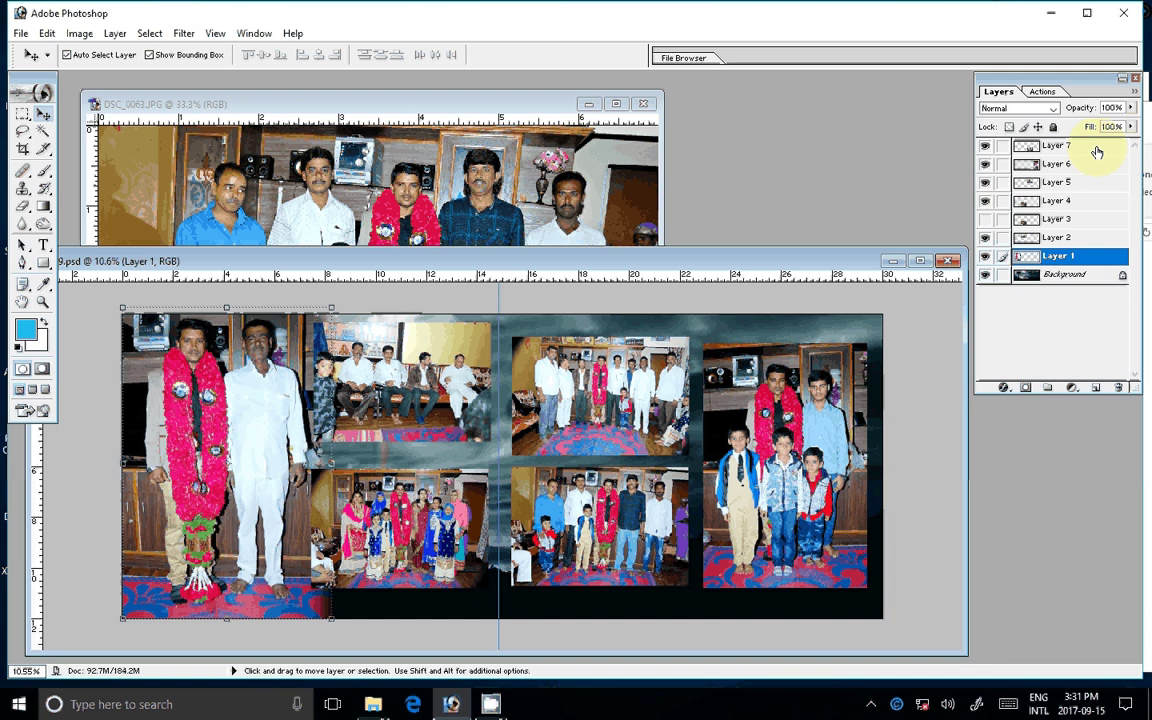
left_click(1004, 388)
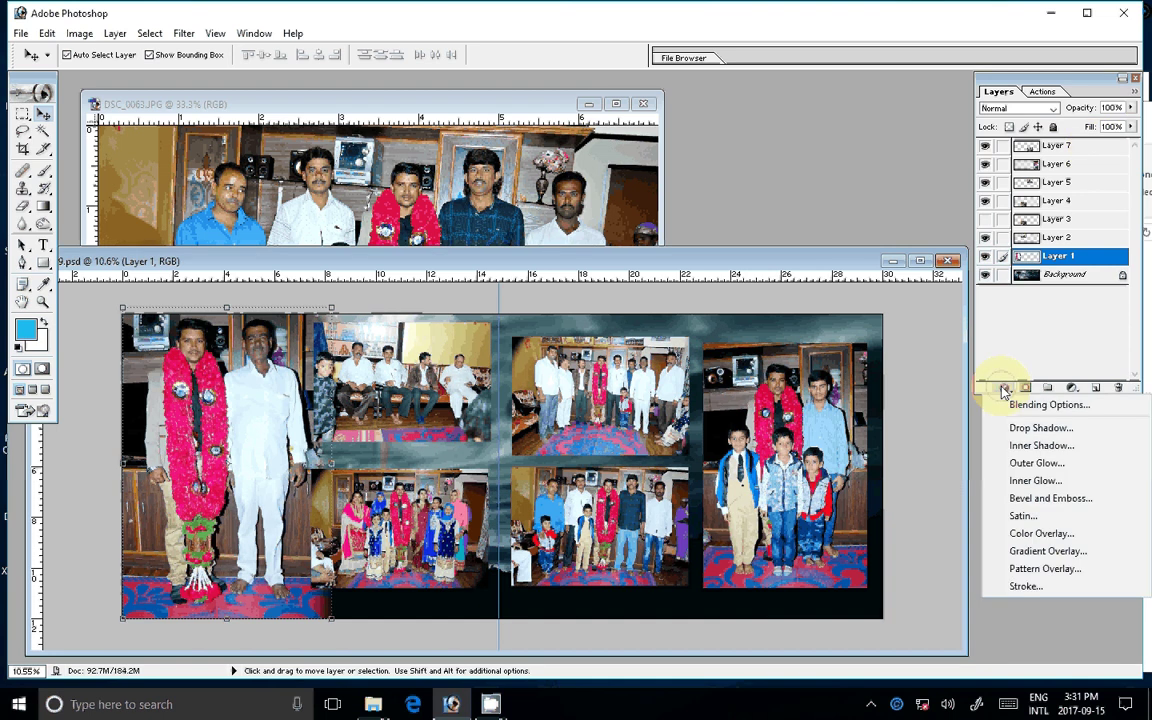
left_click(1026, 586)
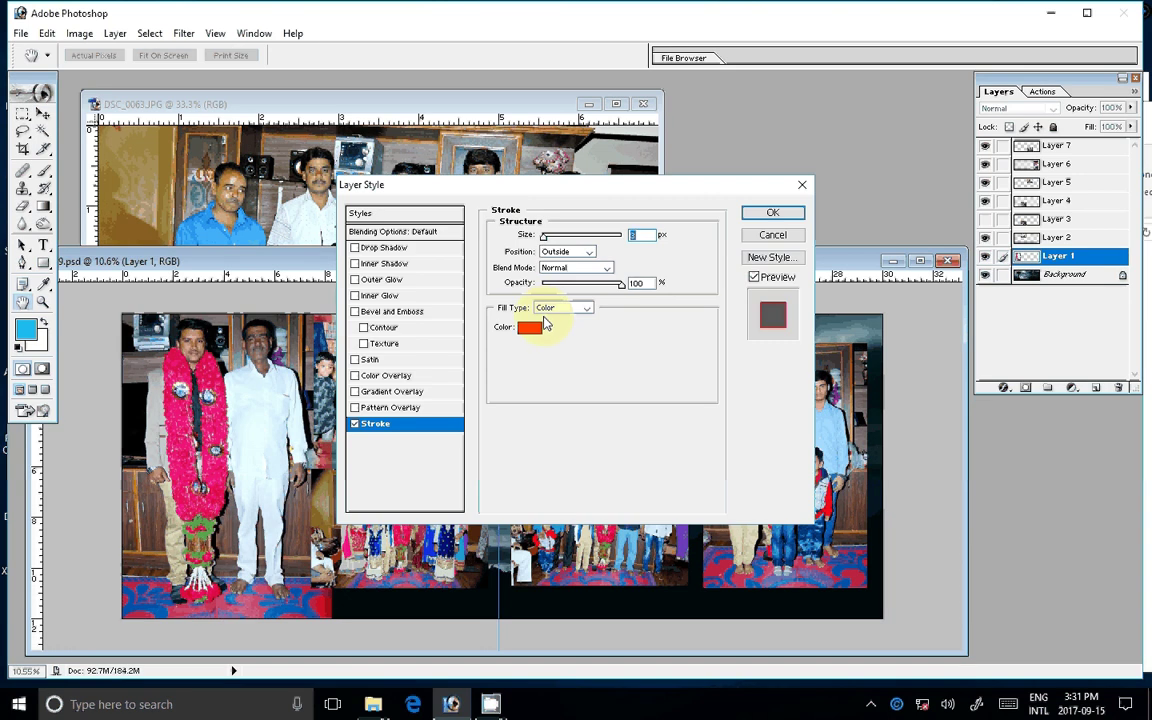
left_click(772, 212)
key("v")
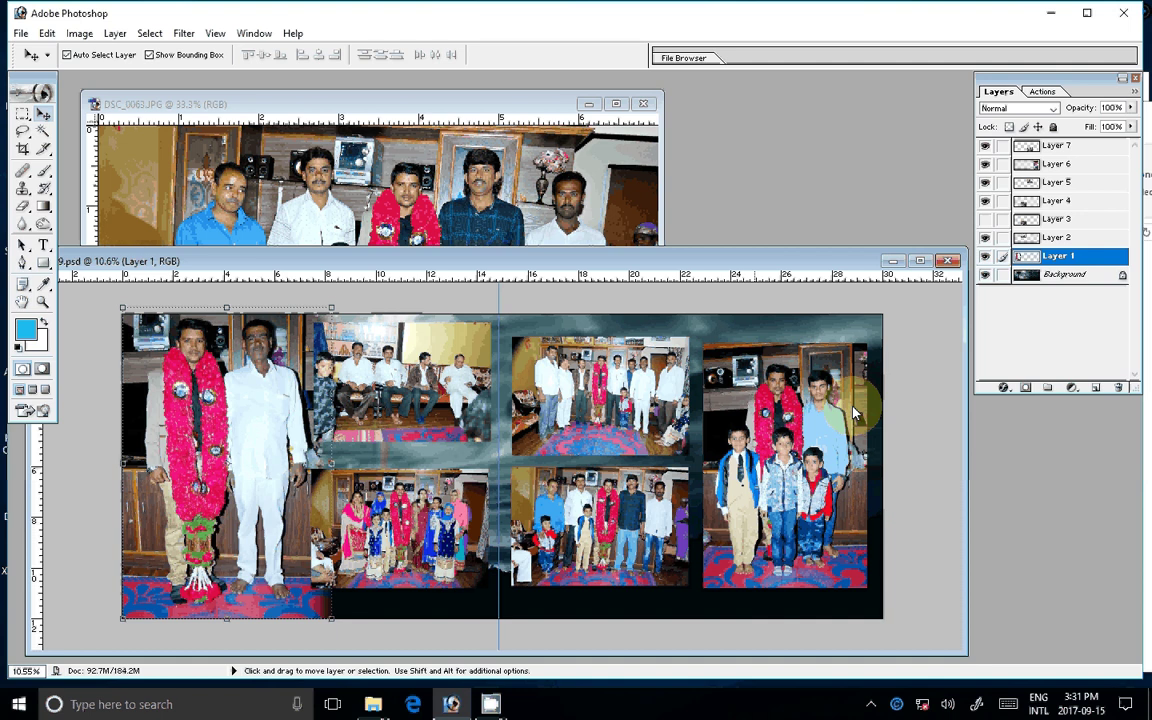
- Give Layer 2 a 3 px outside Stroke filled with the orange pattern
left_click(1003, 387)
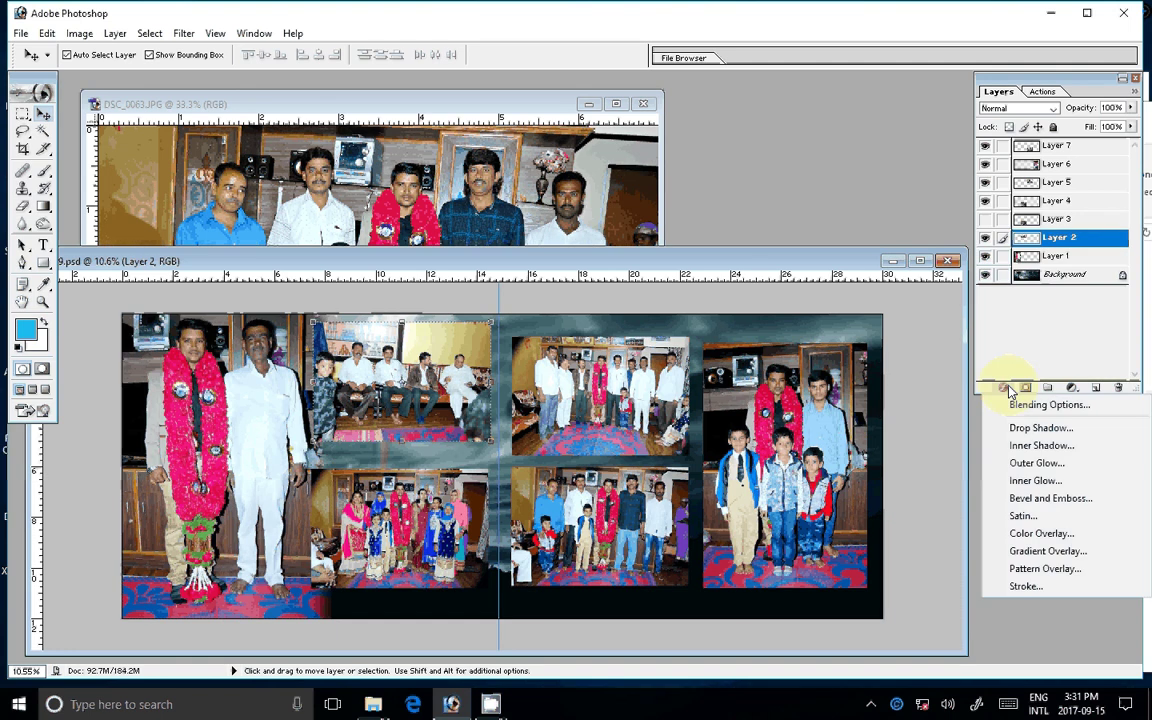
left_click(1026, 586)
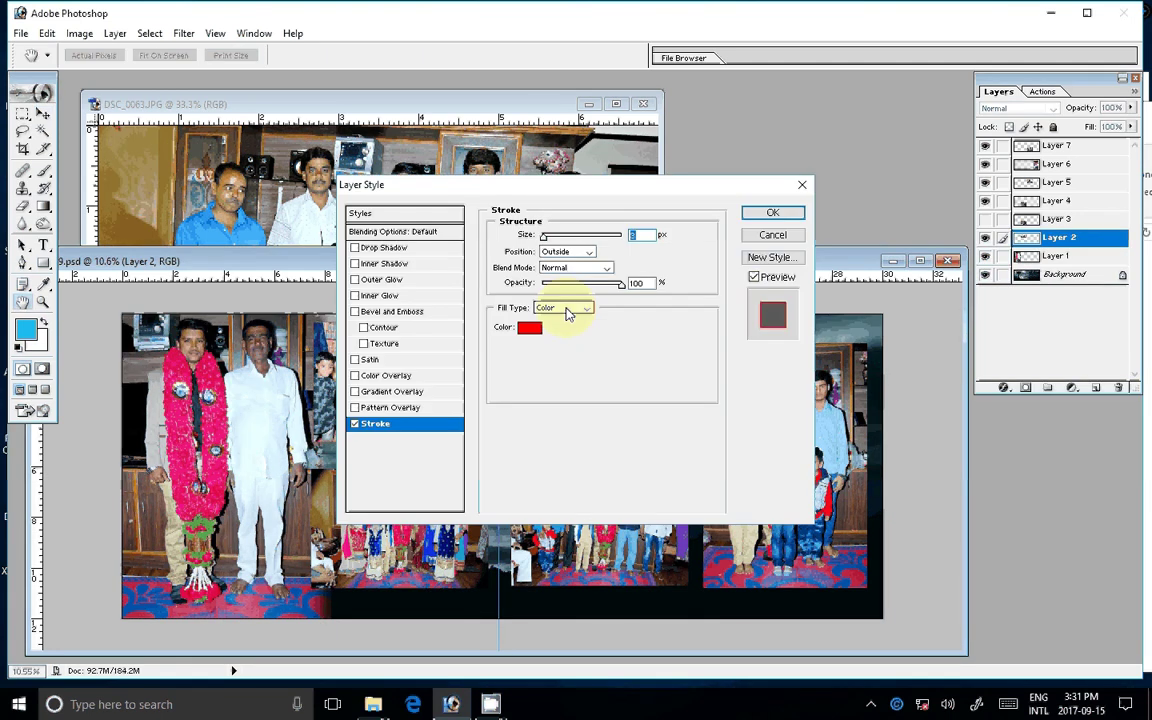
left_click(567, 313)
left_click(561, 346)
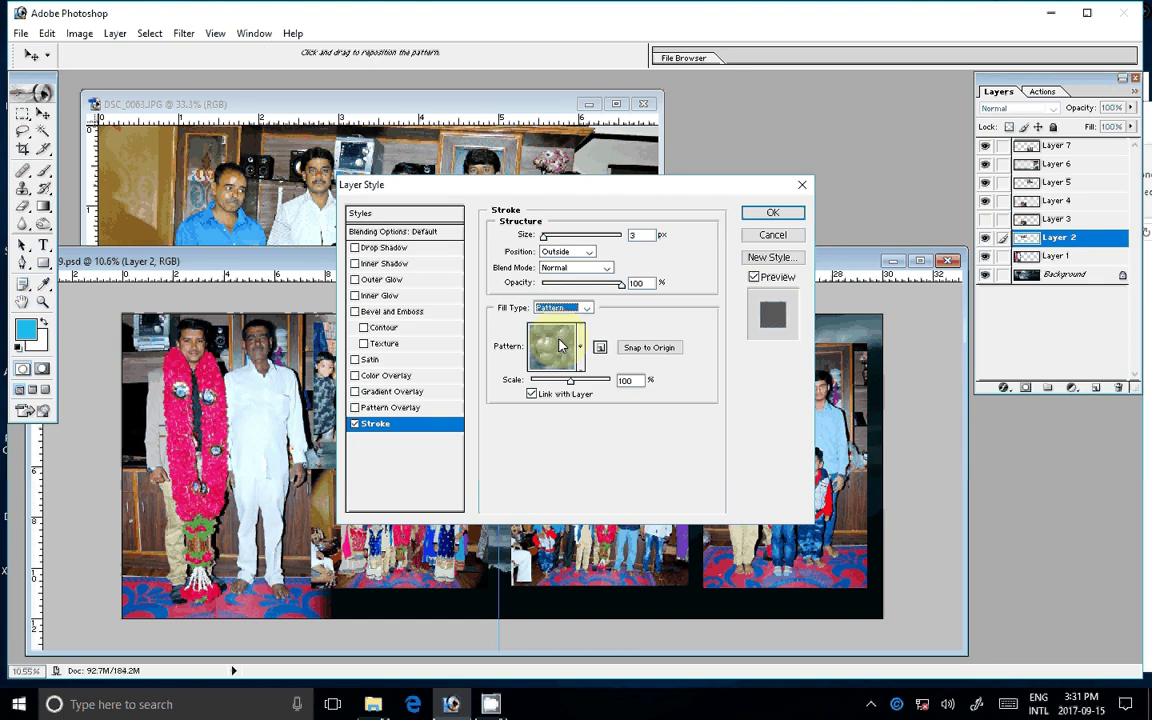
left_click(561, 345)
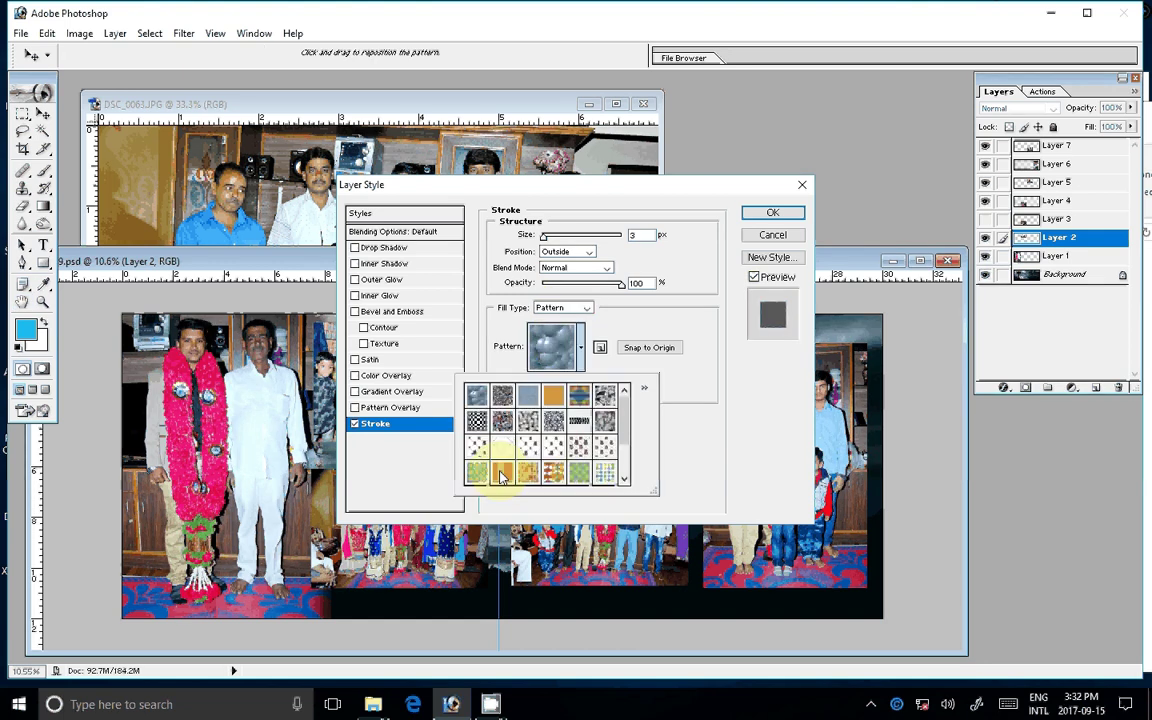
double_click(502, 476)
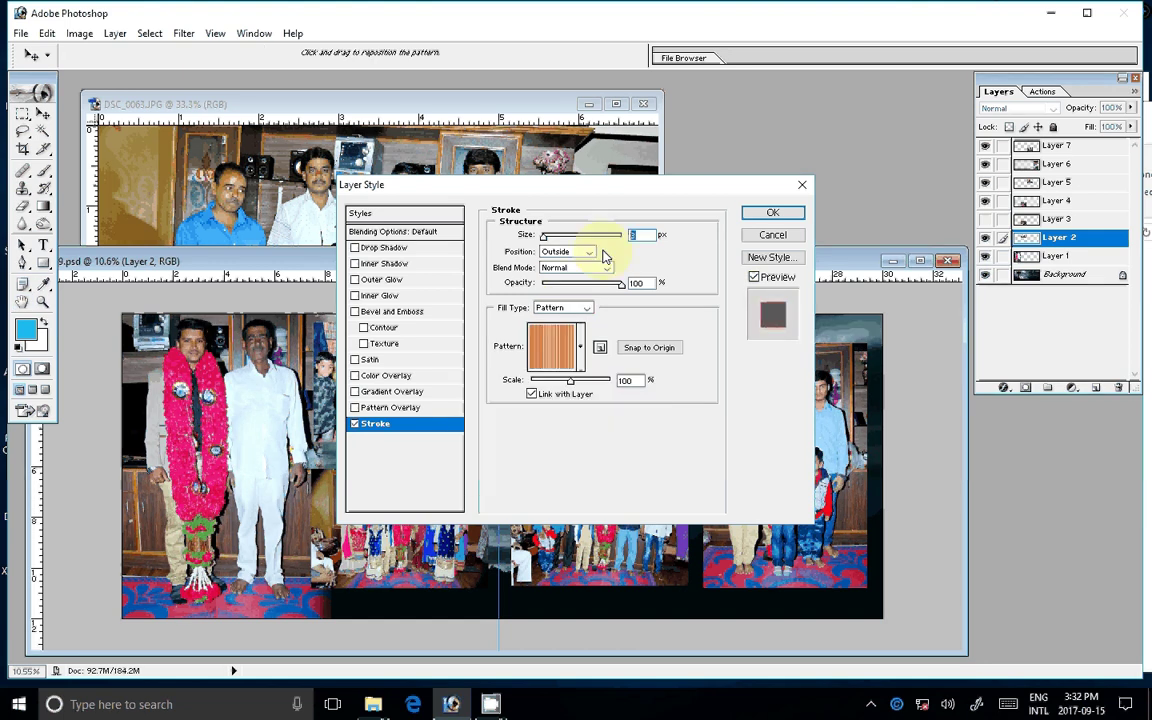
left_click(762, 213)
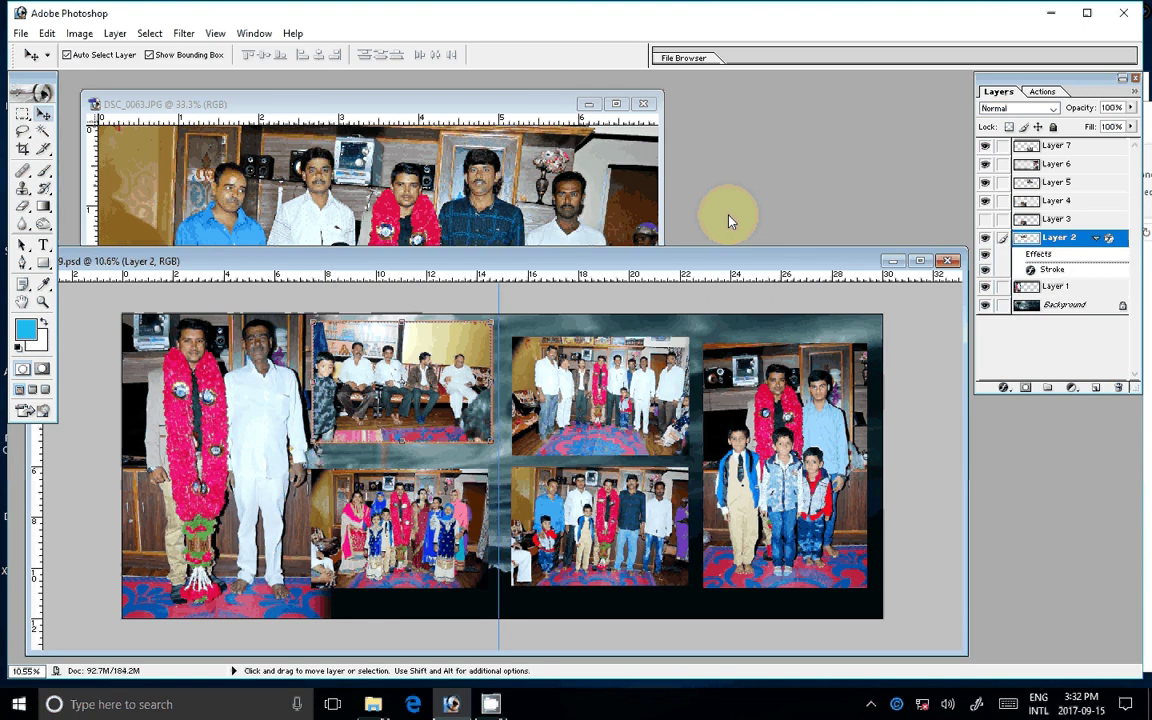
- Merge Layer 7 down into Layer 4, then hide Layer 3 and move it above Layer 4
left_click(1058, 146)
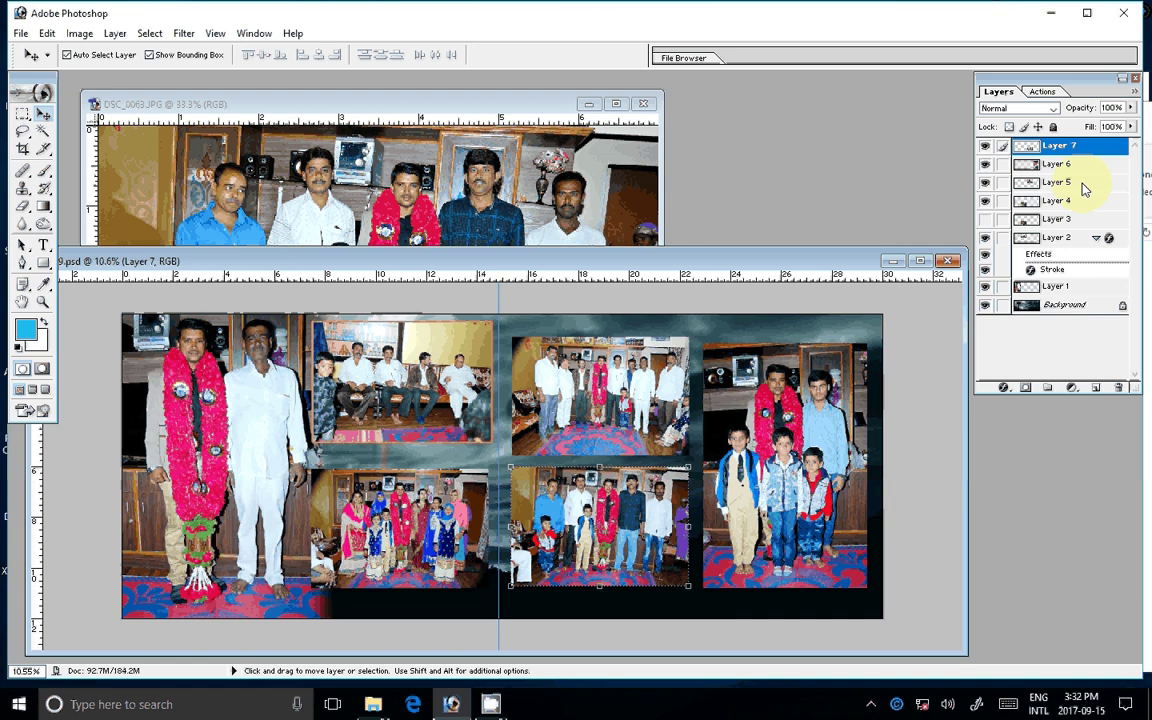
key("ctrl+e")
key("ctrl+e")
key("ctrl+e")
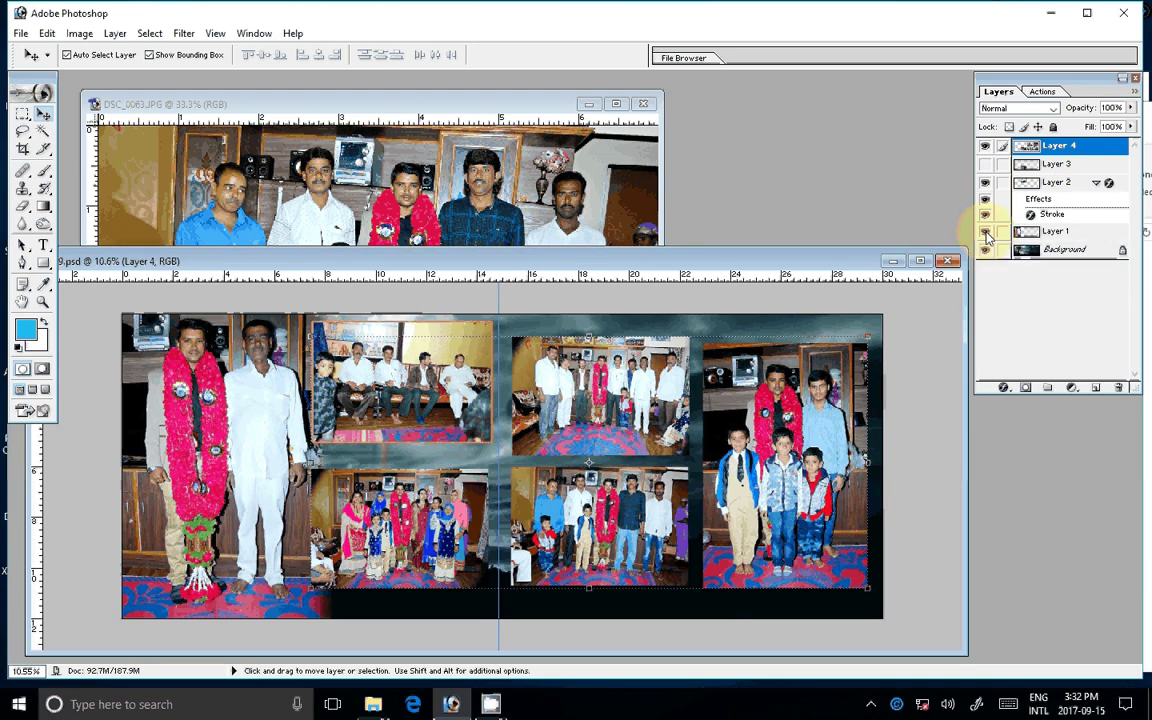
left_click(1057, 166)
left_click(986, 165)
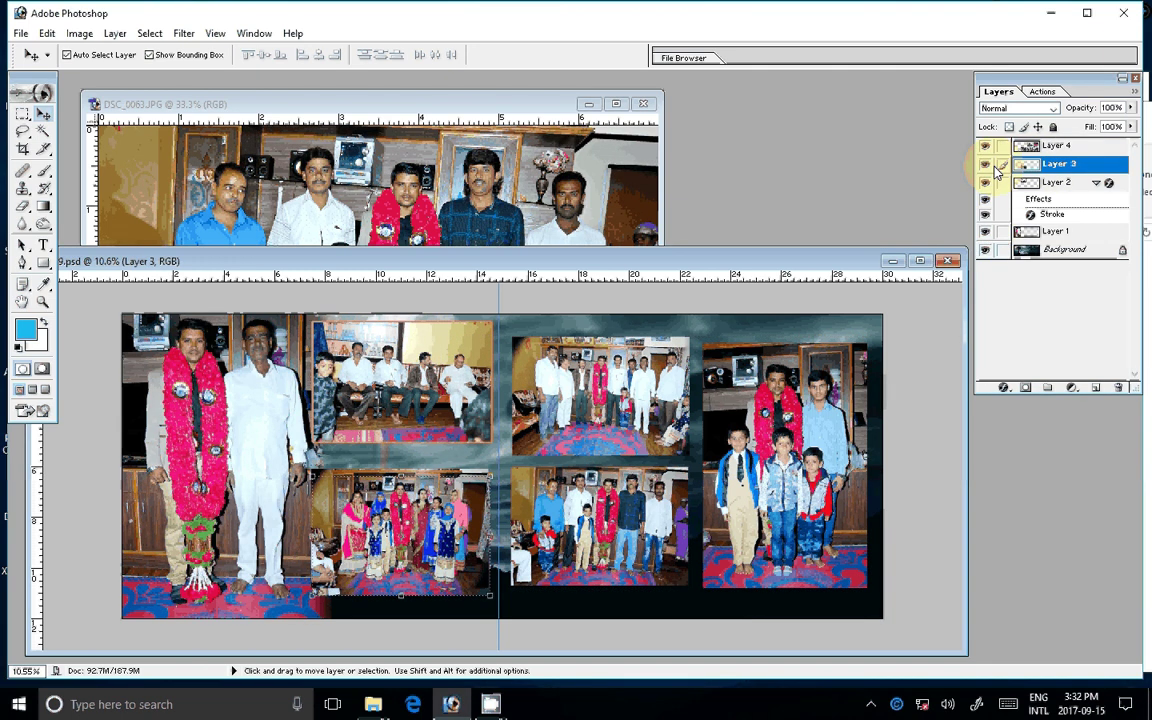
left_click(988, 166)
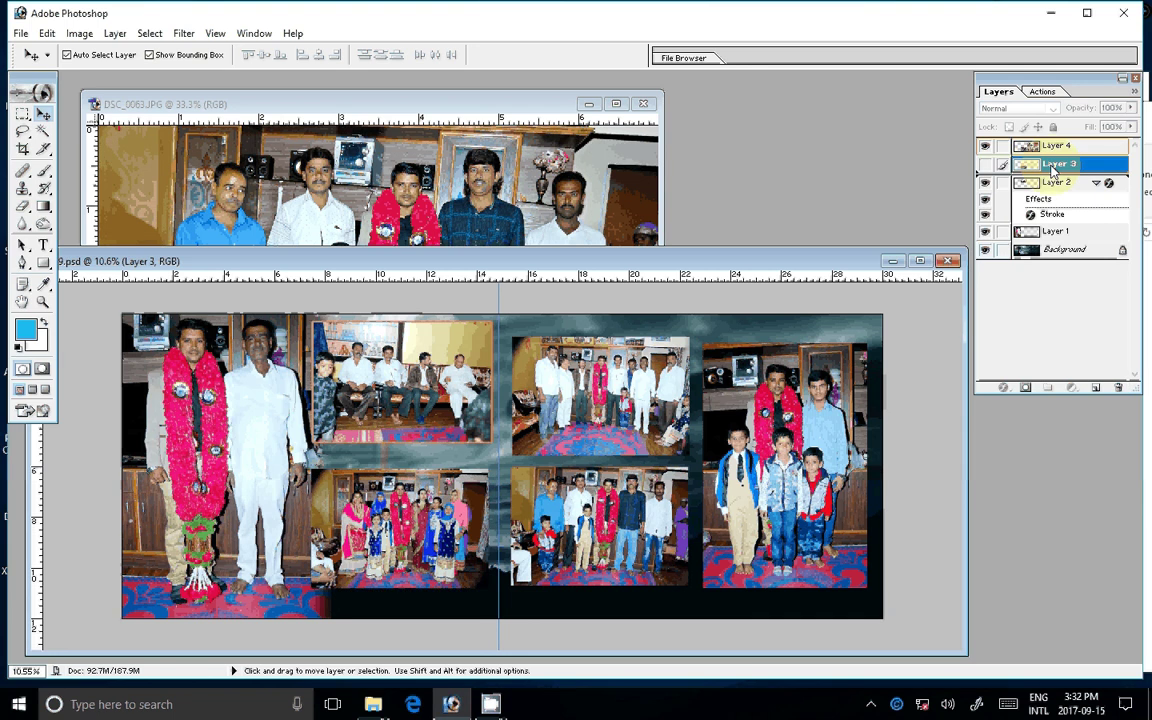
key("ctrl+bracketright")
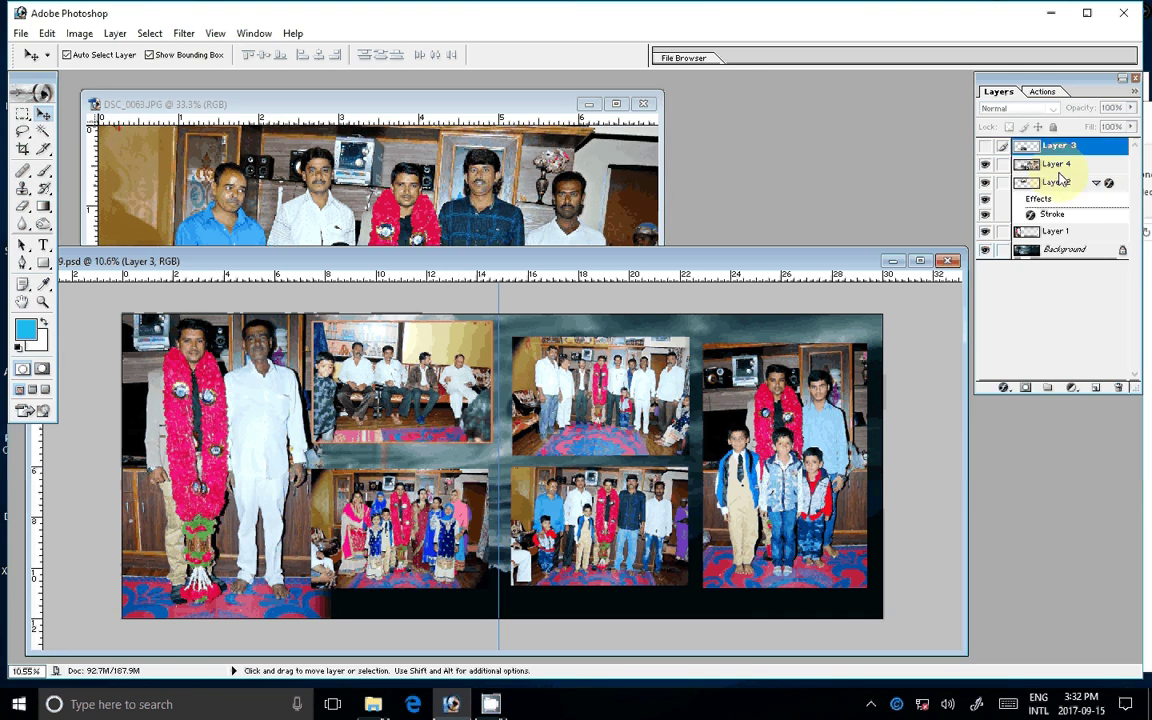
- Merge Layer 4 into the bordered Layer 2 and bring up the Actions list
left_click(1060, 168)
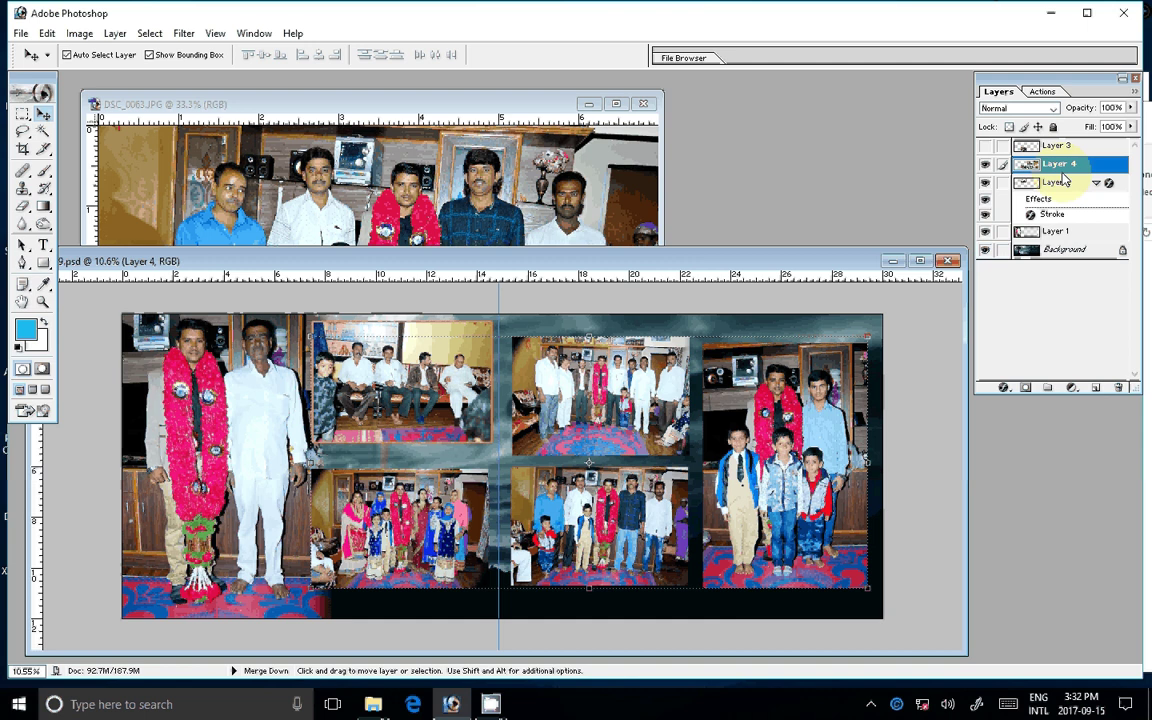
key("ctrl+e")
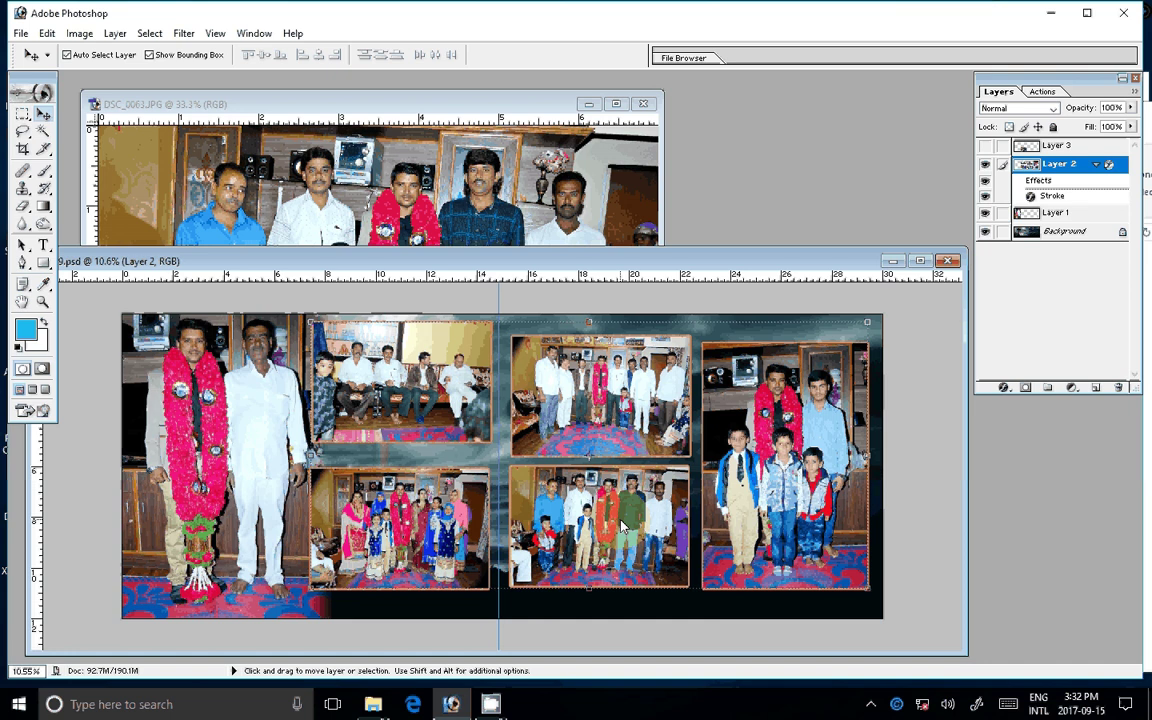
key("alt+l")
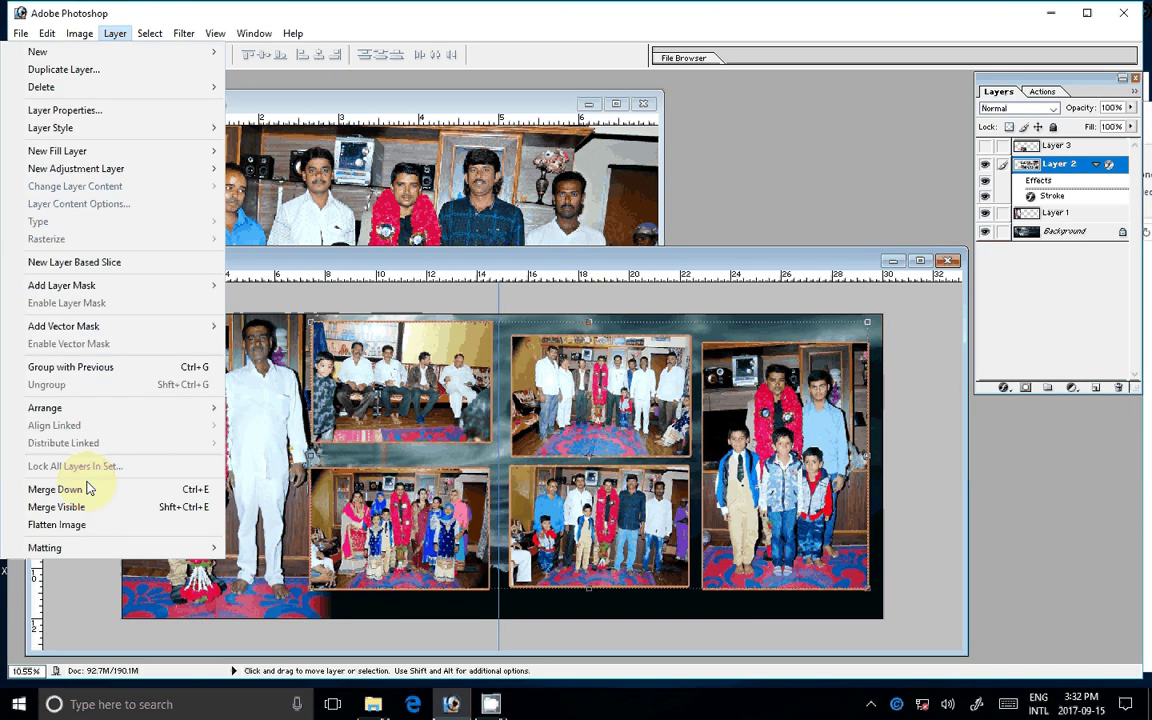
key("Escape")
key("F9")
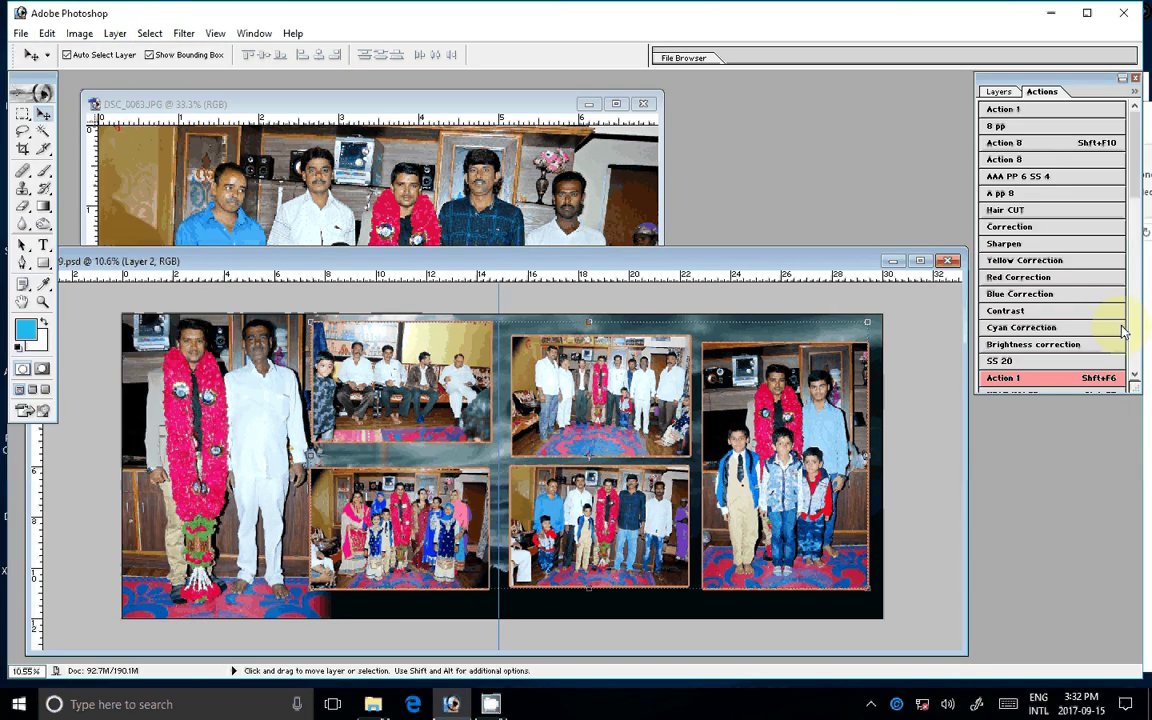
- Enlarge the Actions panel and run the Flatten Image action on the spread
mouse_move(1137, 389)
left_mouse_down()
mouse_move(1140, 655)
mouse_move(1140, 637)
left_mouse_up()
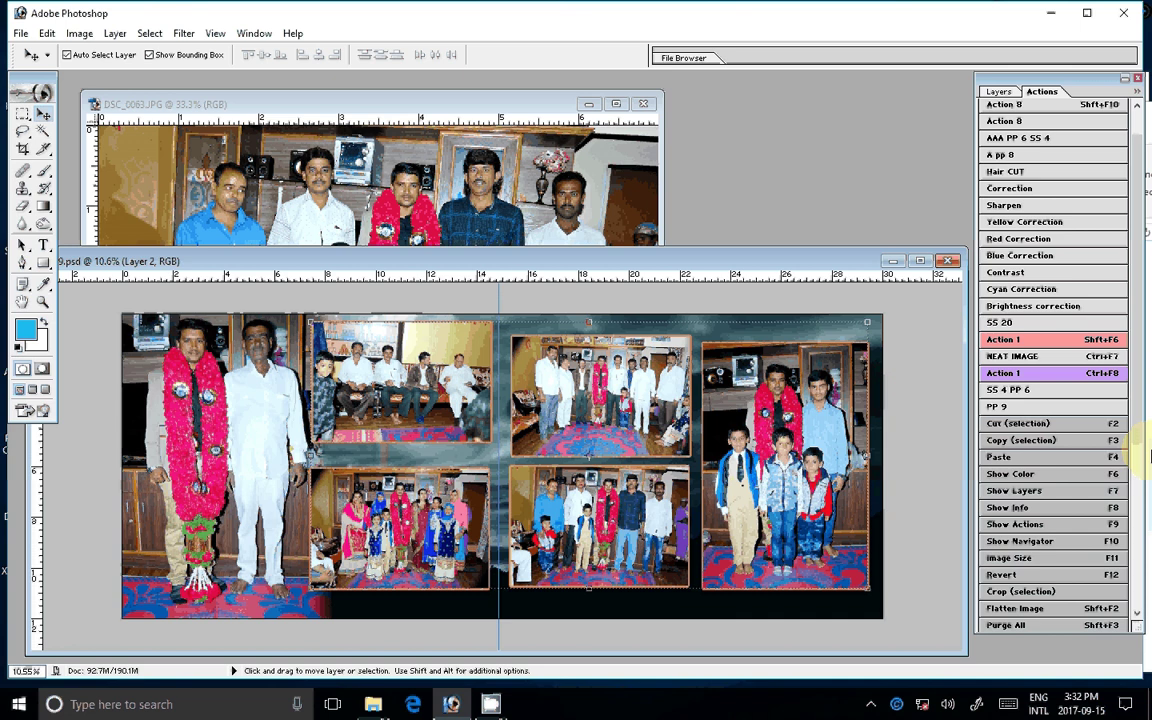
left_click(1137, 563)
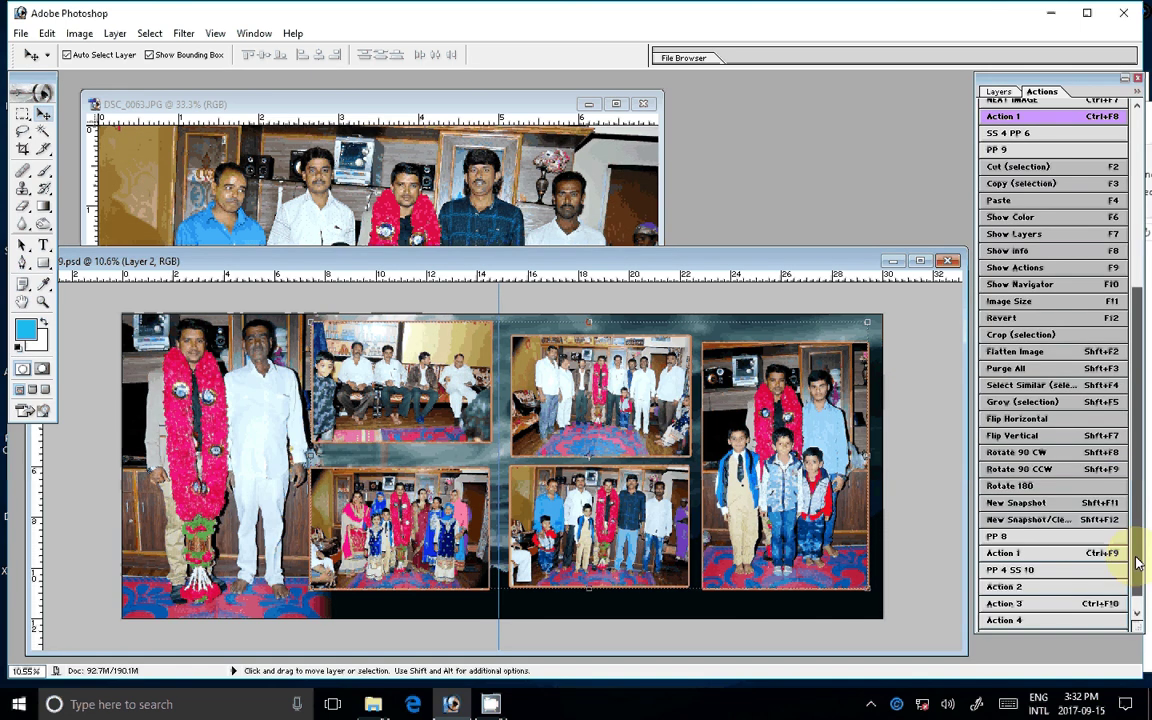
left_click_drag(1137, 563, 1137, 585)
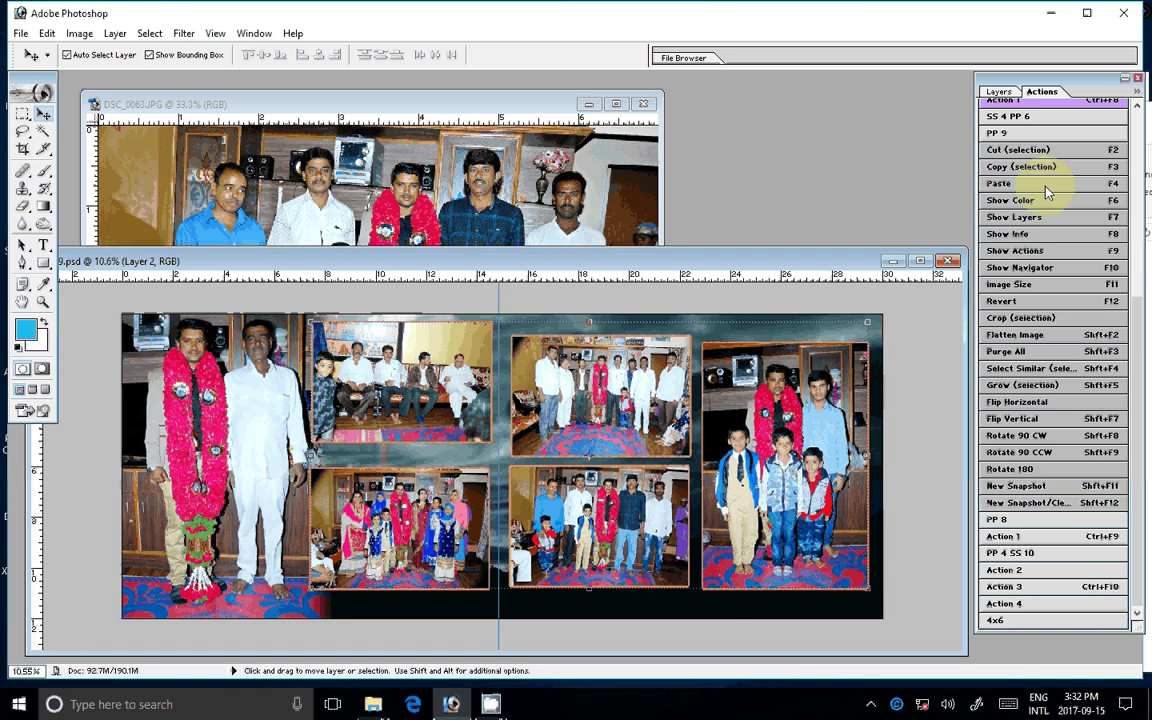
left_click(1106, 337)
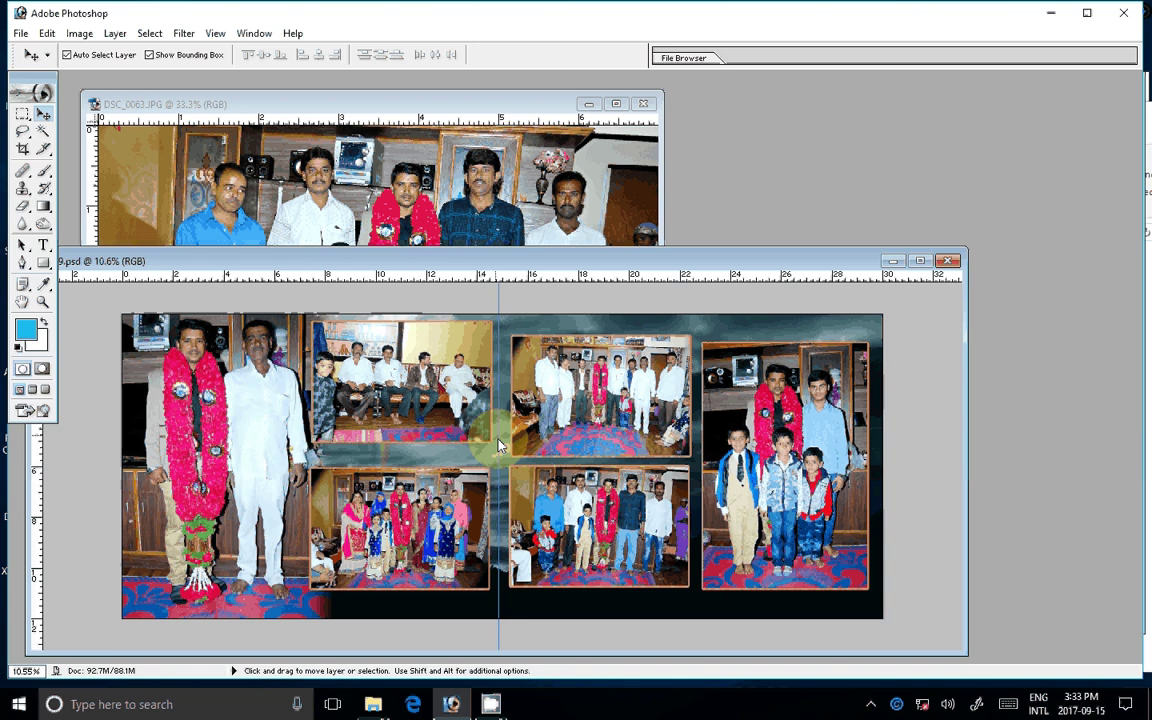
left_click(20, 33)
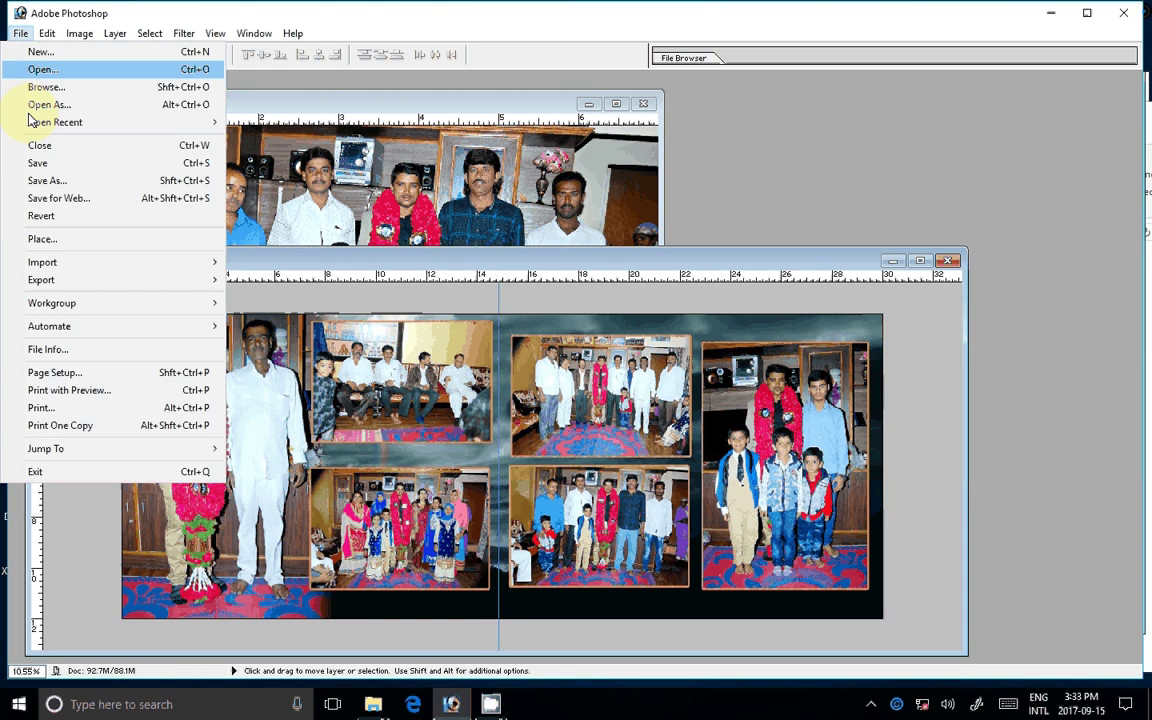
- Save the flattened spread as JPEG file 06 in E:\k 11
left_click(47, 180)
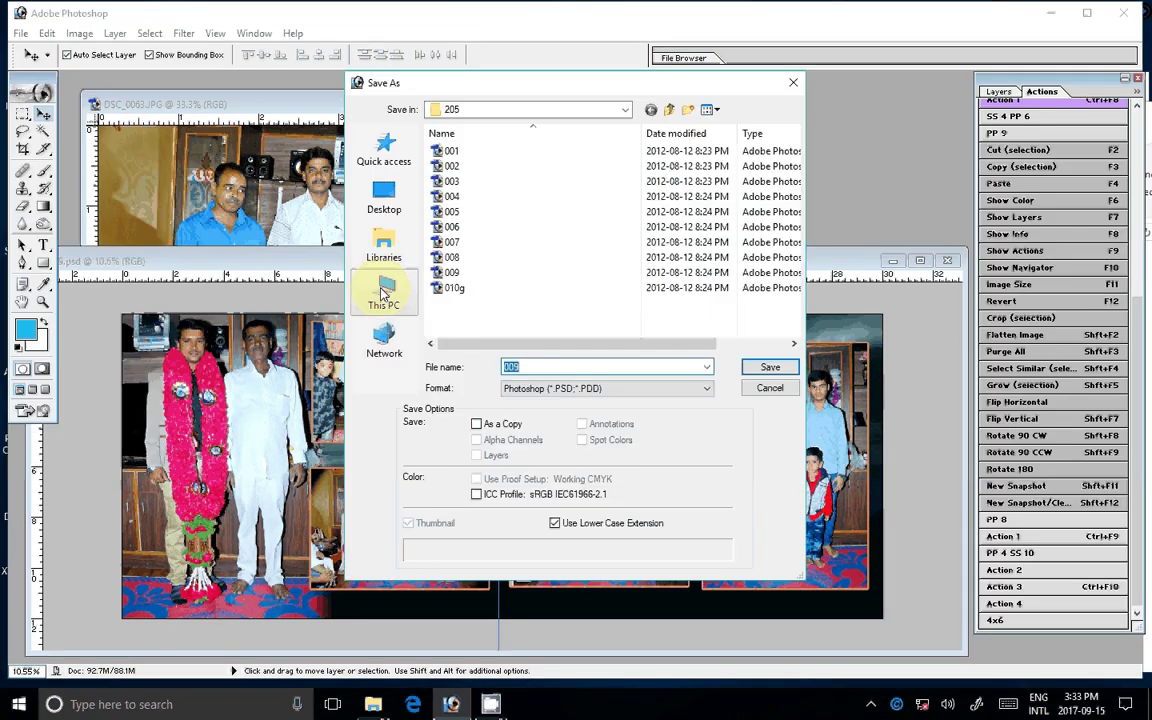
left_click(382, 292)
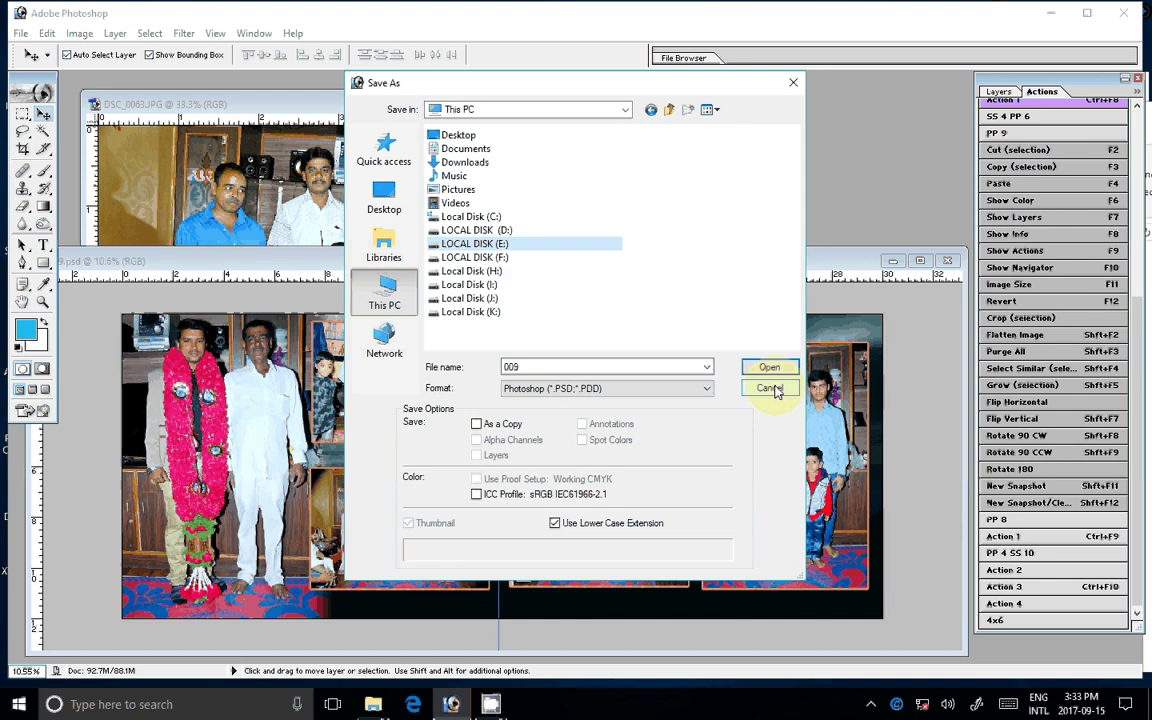
left_click(769, 367)
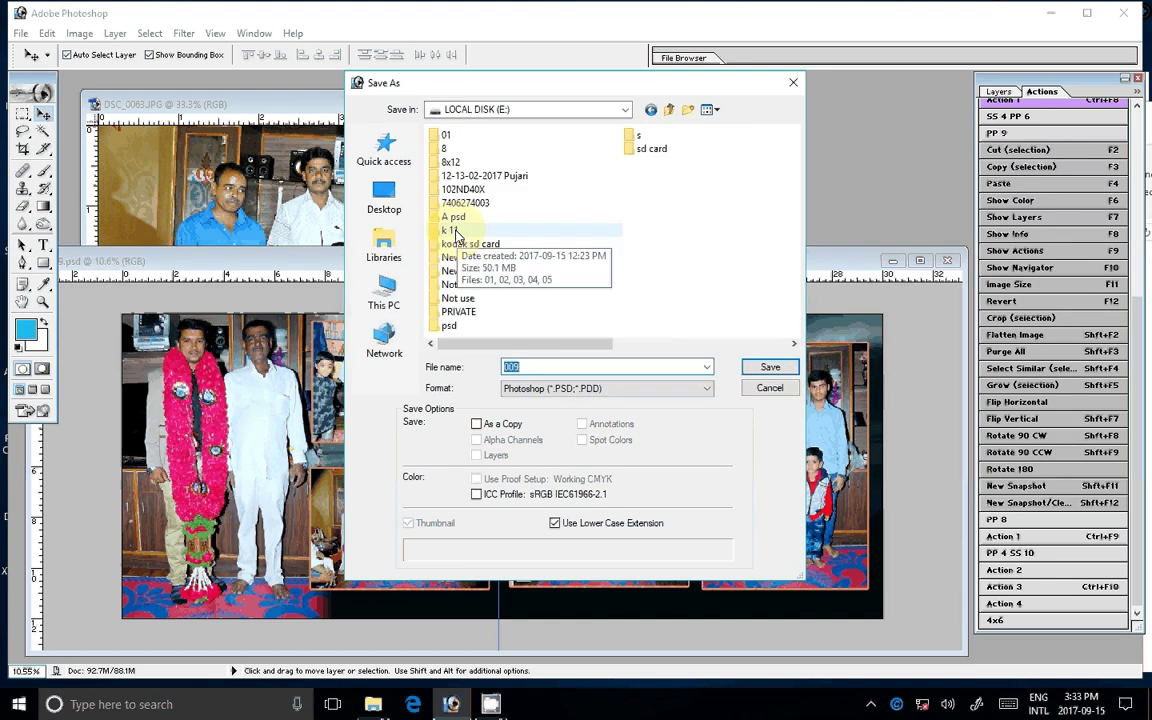
double_click(455, 232)
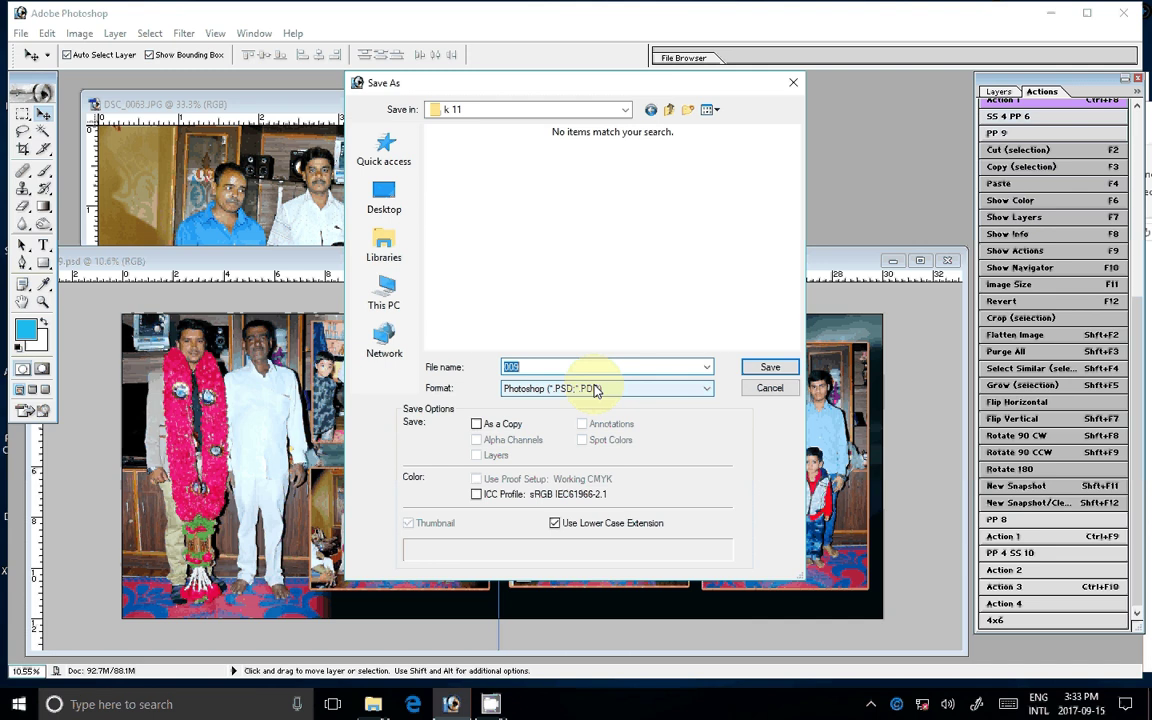
left_click(595, 390)
left_click(567, 440)
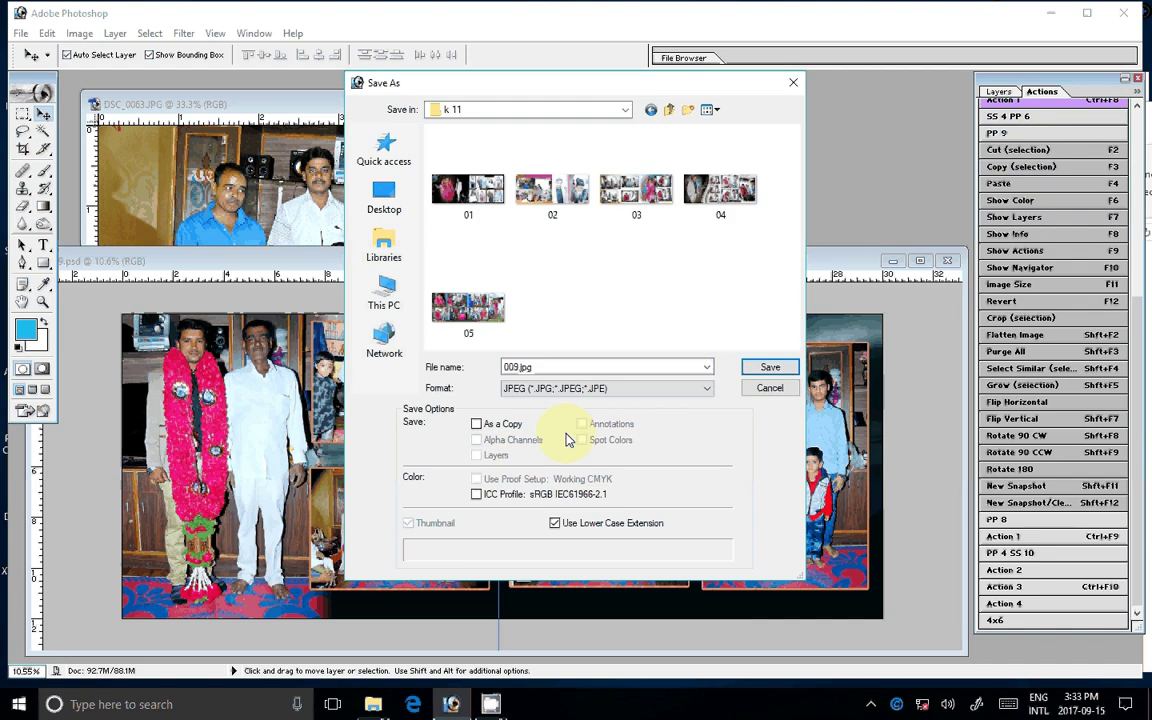
double_click(578, 367)
type("05")
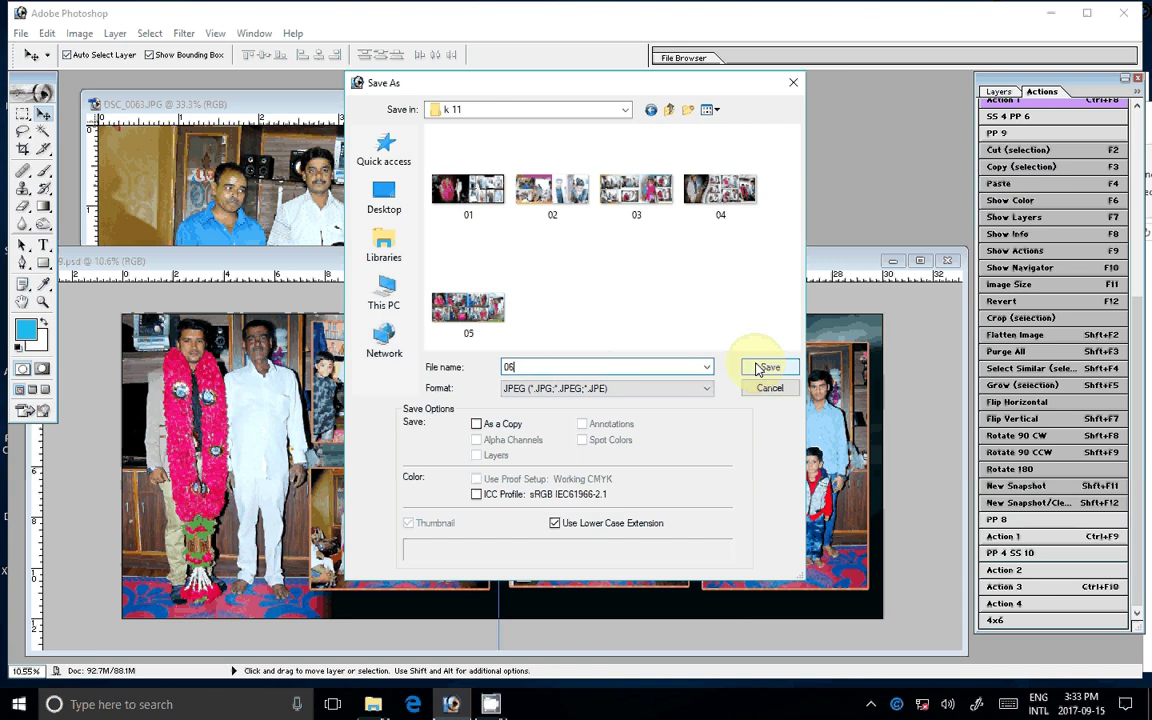
left_click(763, 367)
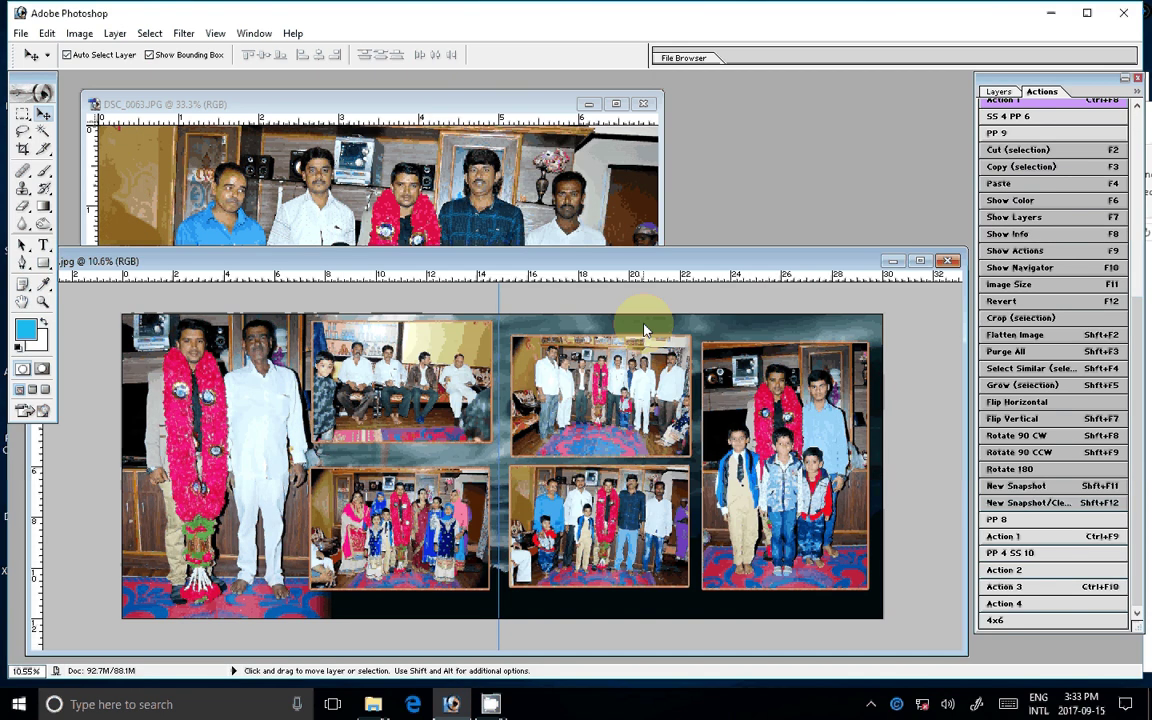
- Close the 06 spread document and confirm 06 appears in the k 11 folder
left_click(946, 262)
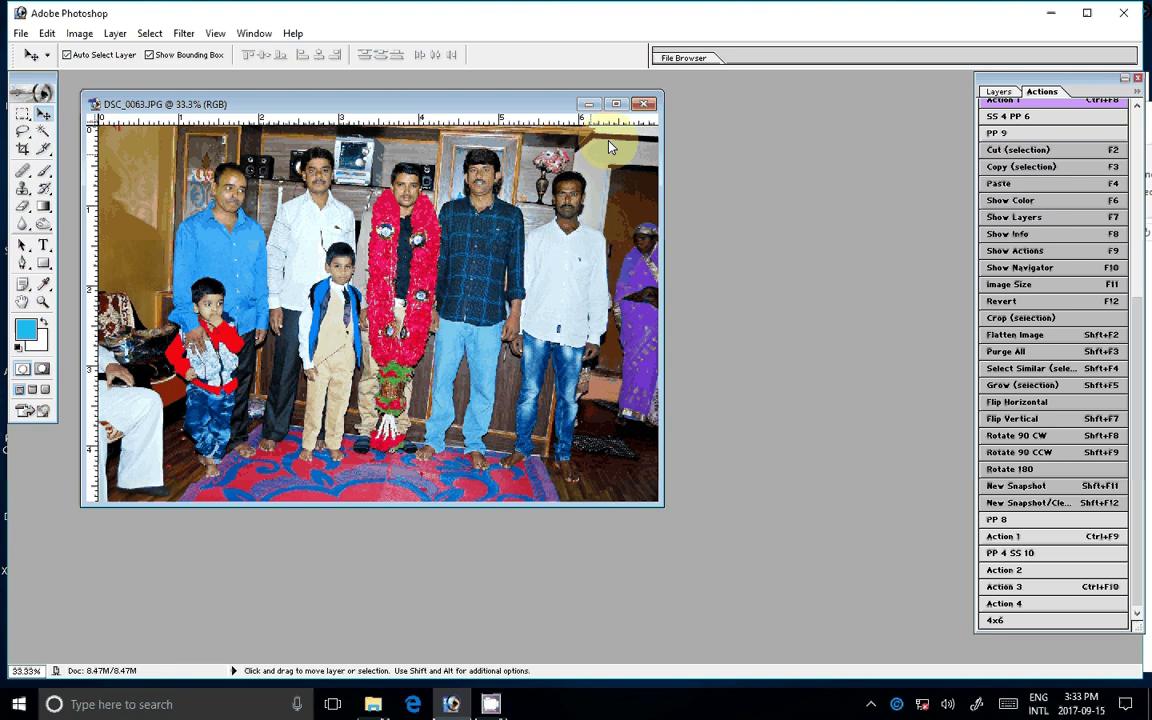
key("ctrl+o")
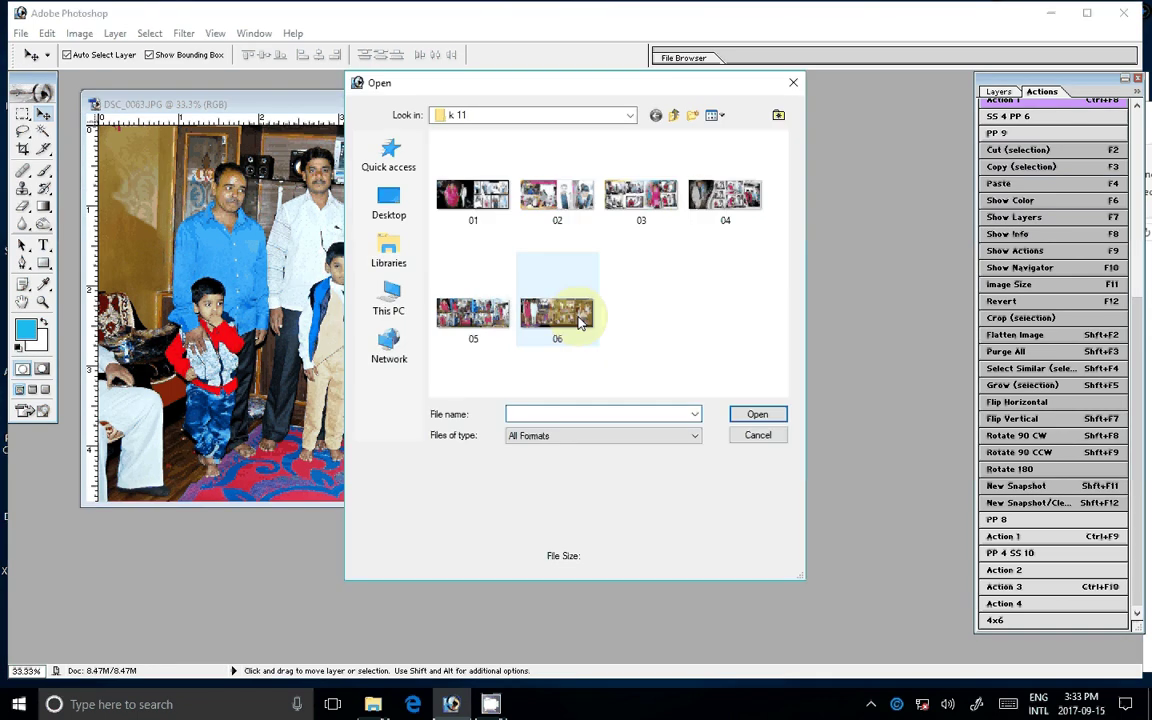
double_click(580, 318)
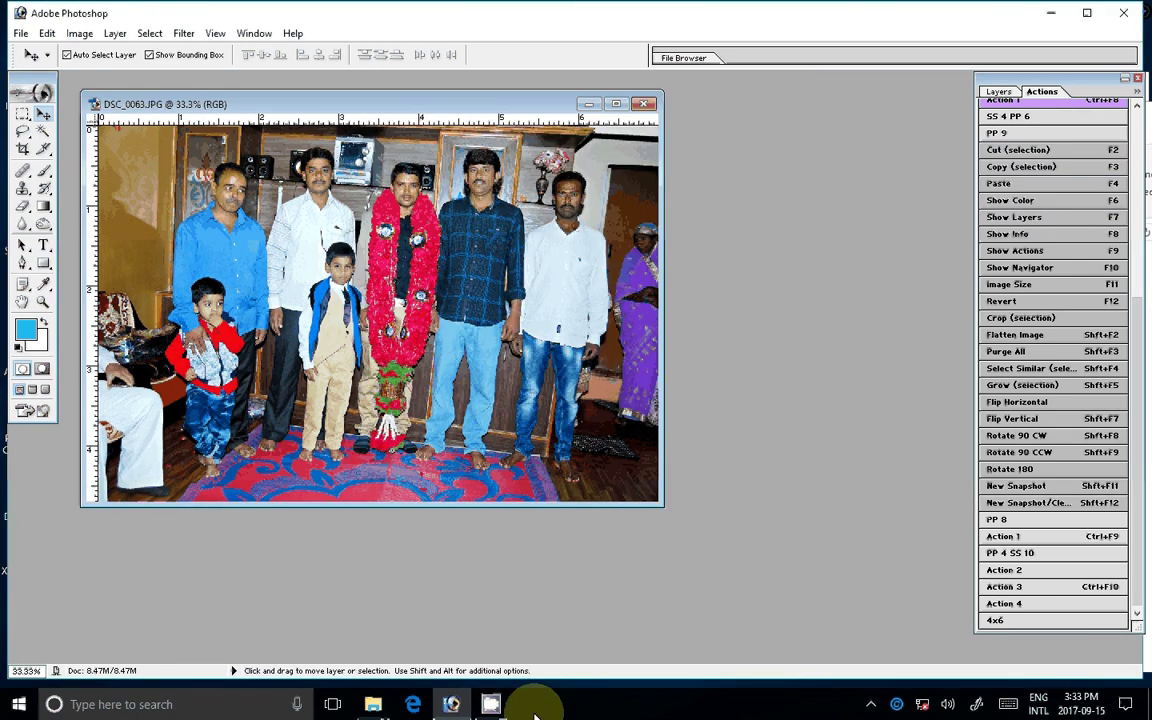
left_click(490, 704)
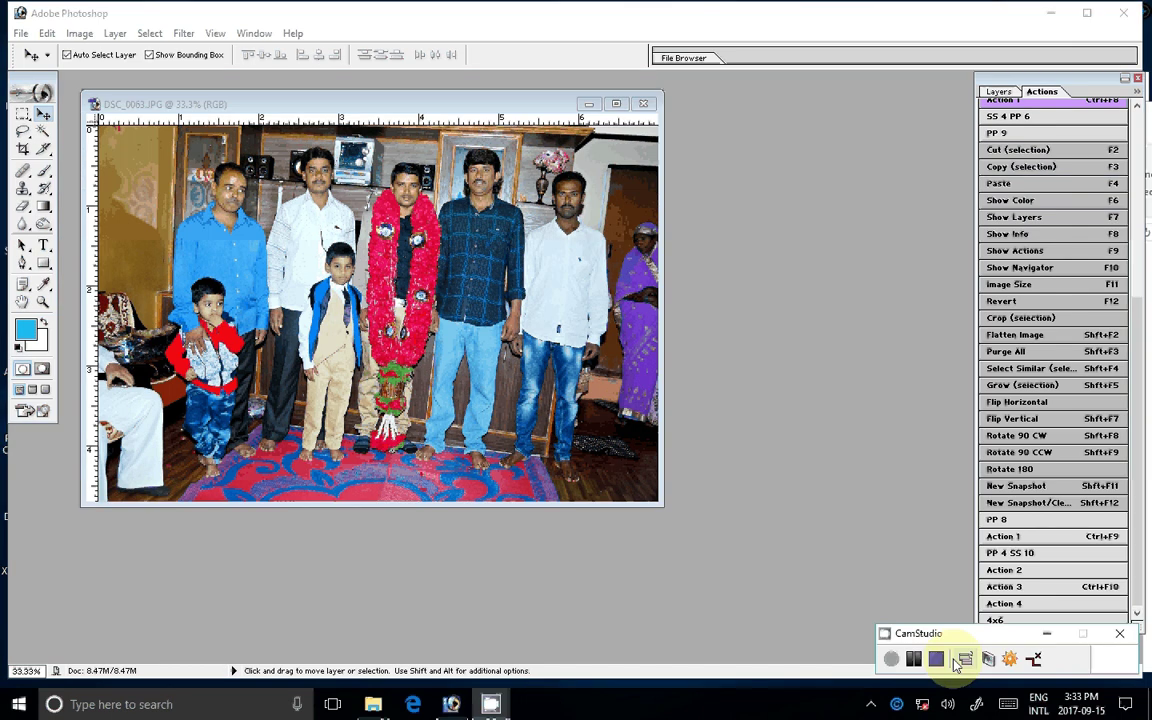